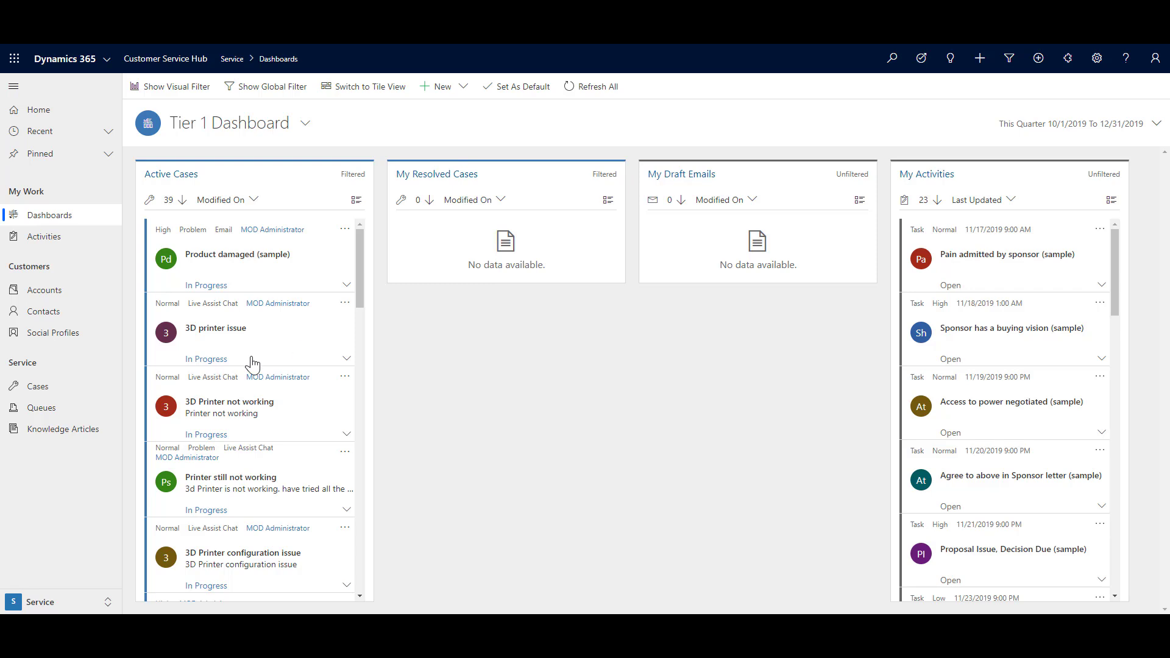
# Switch the Cases list to the Cases I Follow view, showing only 'Average order shipment time'.
pyautogui.click(59, 386)
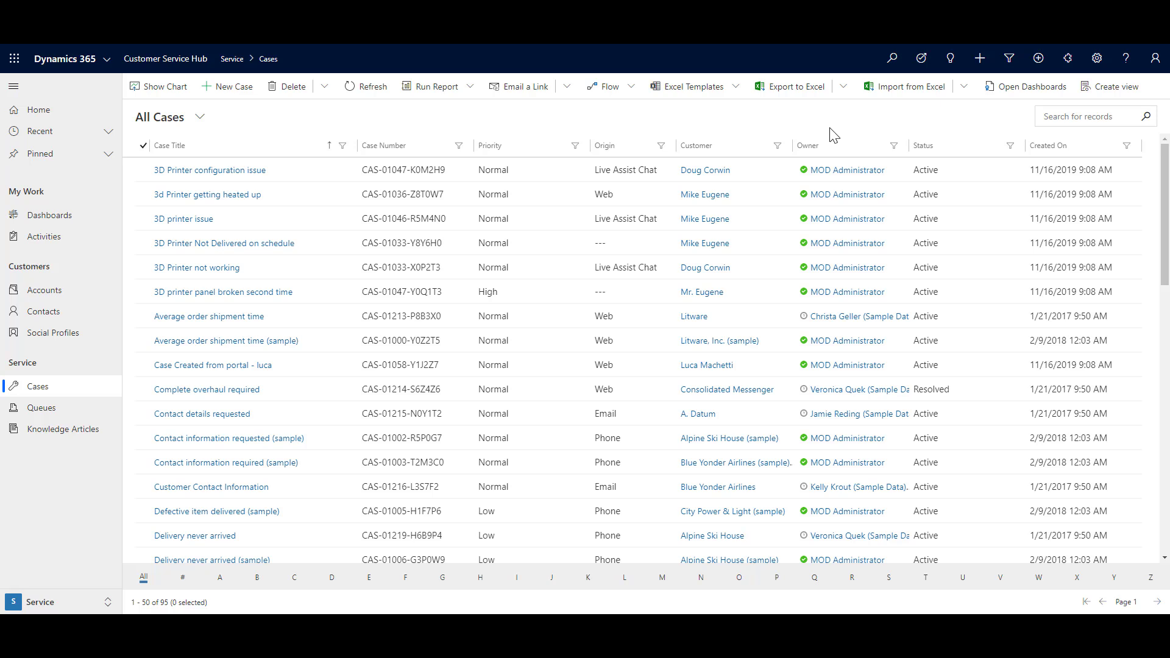
pyautogui.click(199, 118)
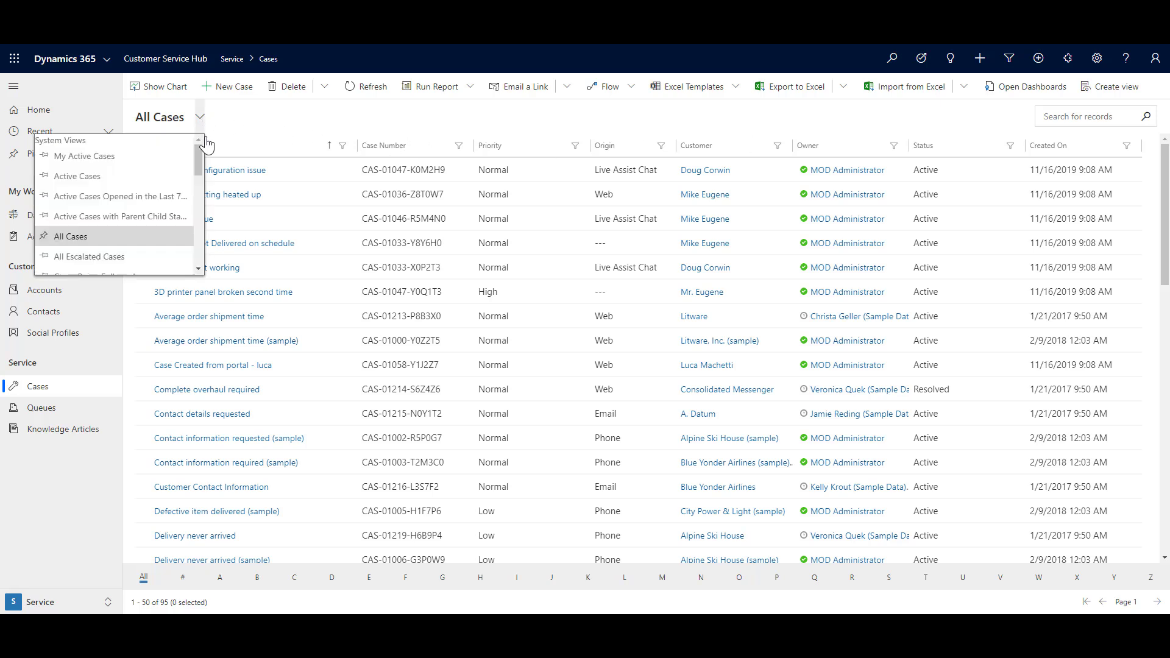
pyautogui.scroll(-3, 199, 180)
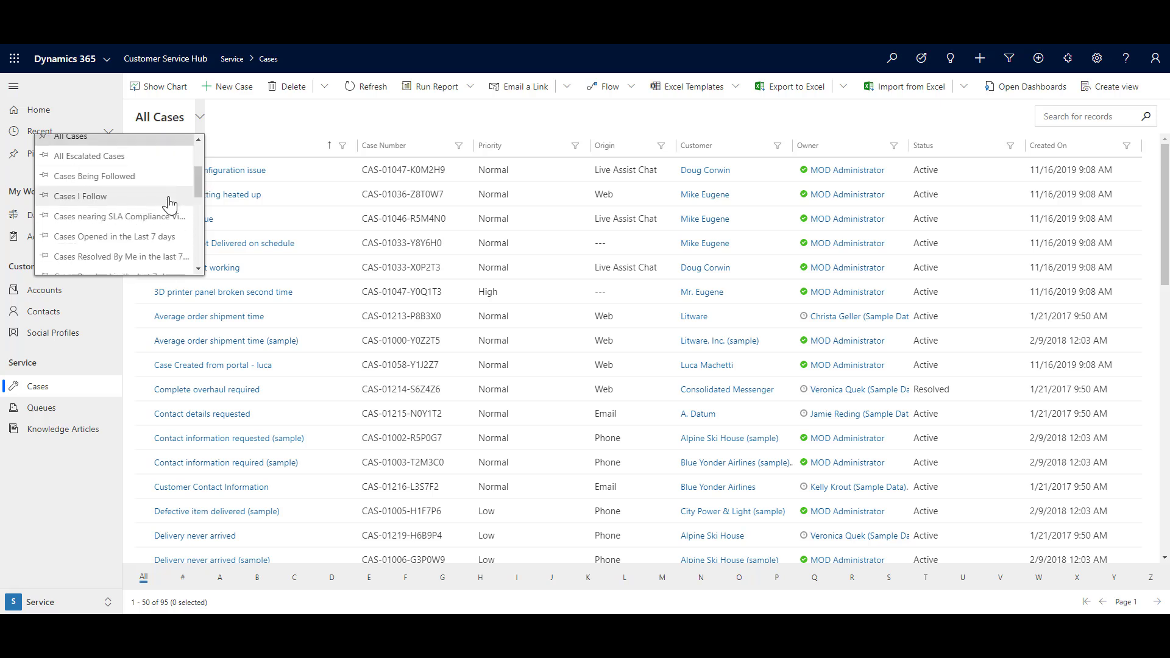
pyautogui.click(169, 196)
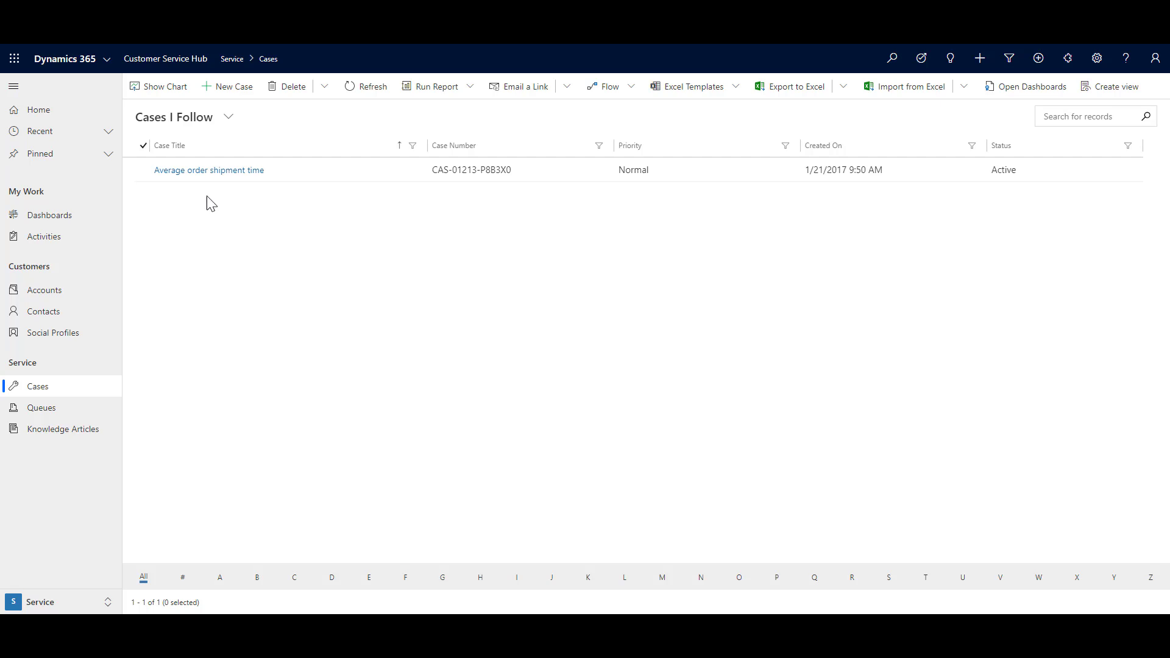
# Quick-search cases for 'Product', then rerun with the wildcard '*product*' to get 22 cases.
pyautogui.click(1079, 116)
pyautogui.write('Product')
pyautogui.click(1145, 120)
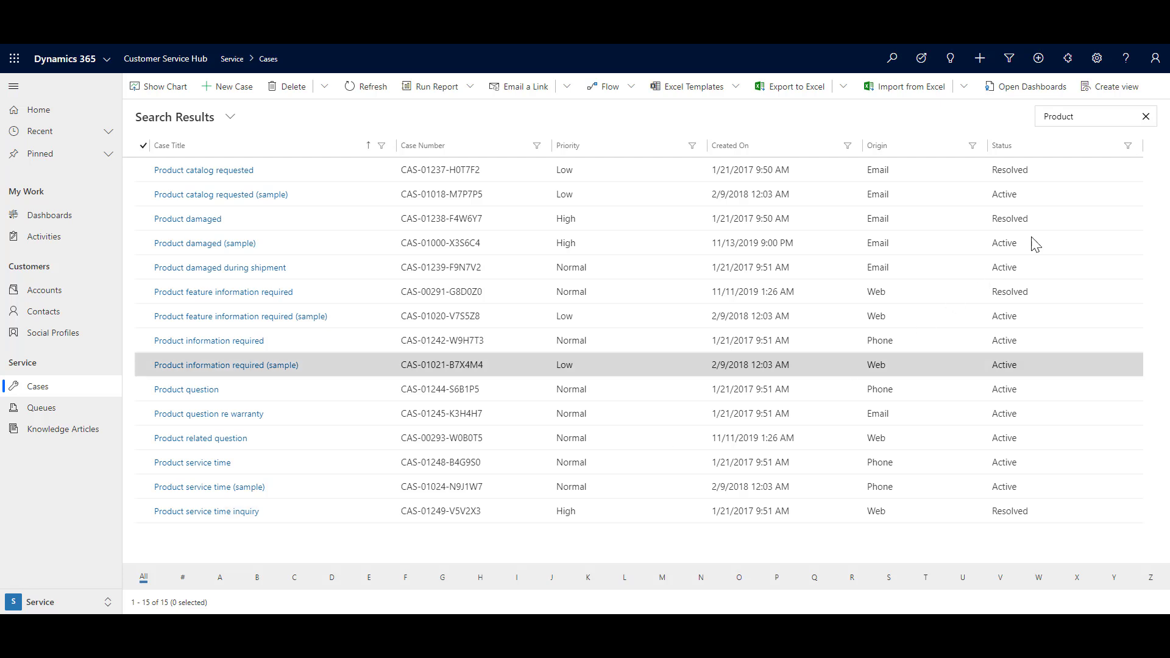
pyautogui.moveTo(1084, 118); pyautogui.dragTo(943, 123)
pyautogui.write('*product')
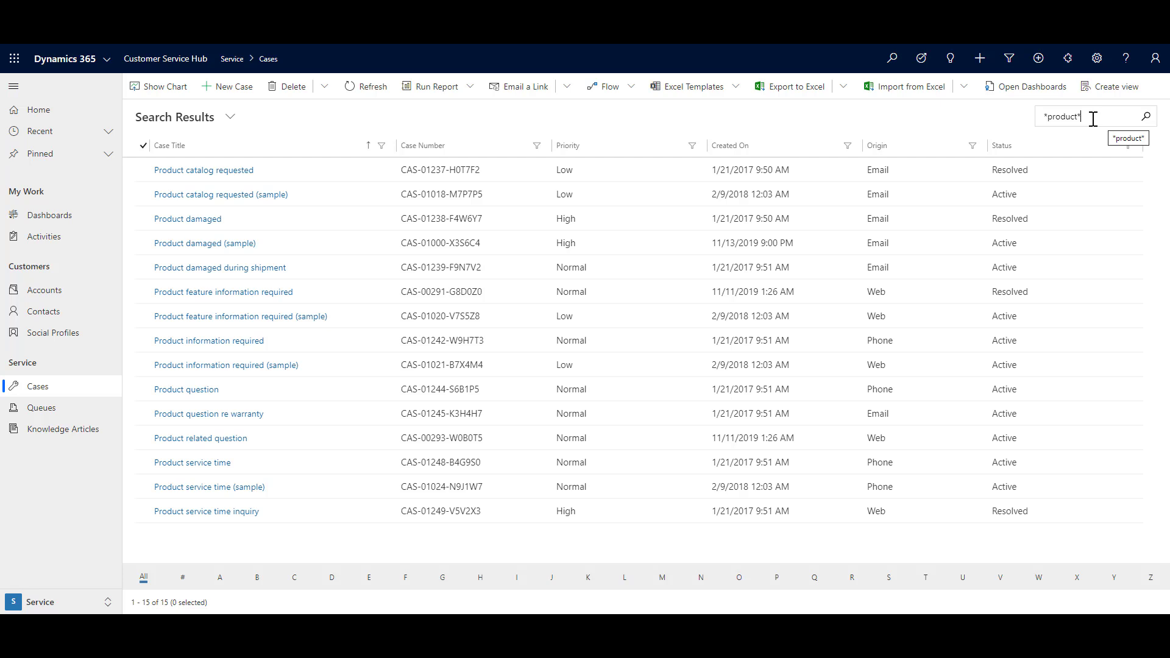
pyautogui.click(1148, 117)
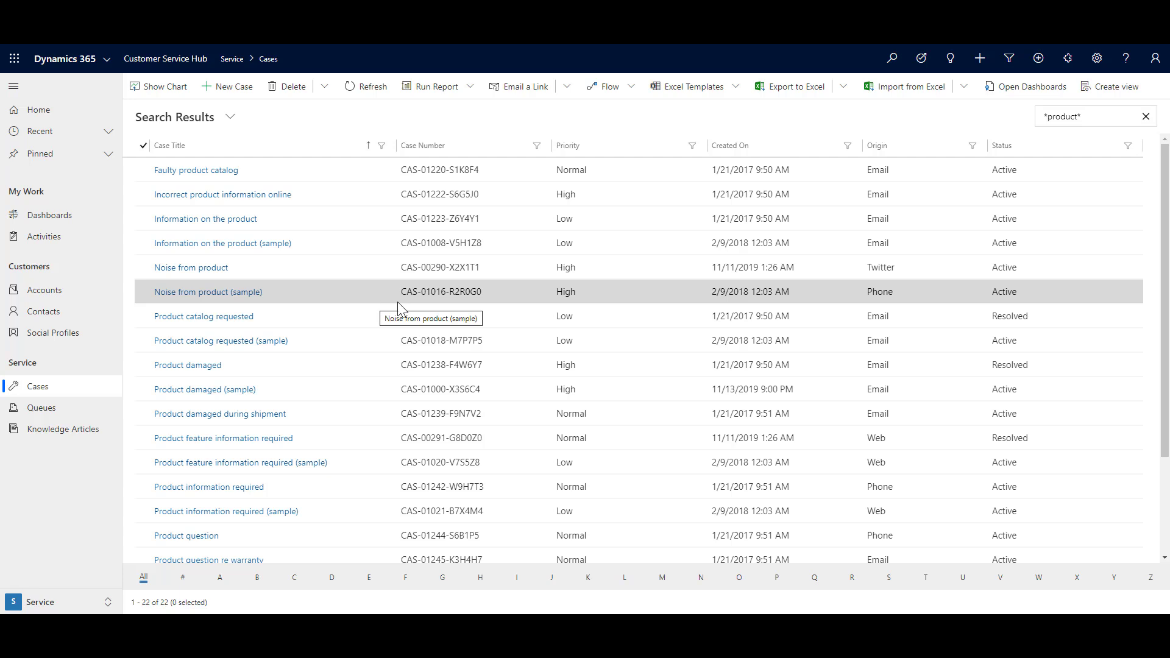
# Search across all record types for 'Adventure'.
pyautogui.click(893, 61)
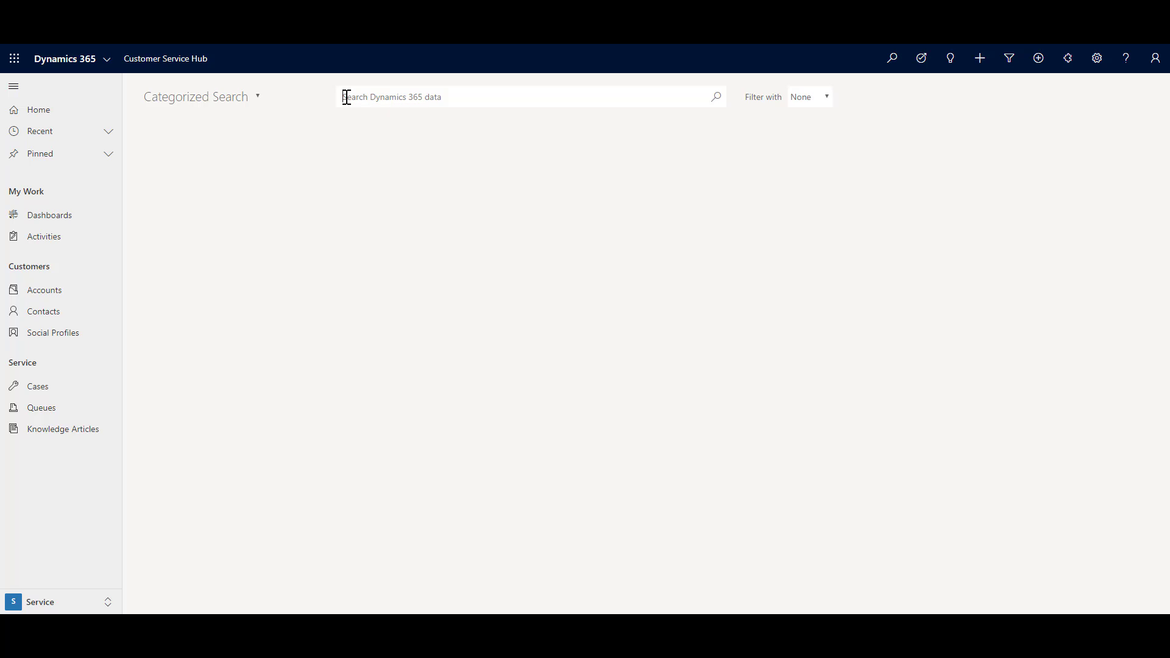
pyautogui.click(346, 99)
pyautogui.write('Adventure')
pyautogui.click(712, 107)
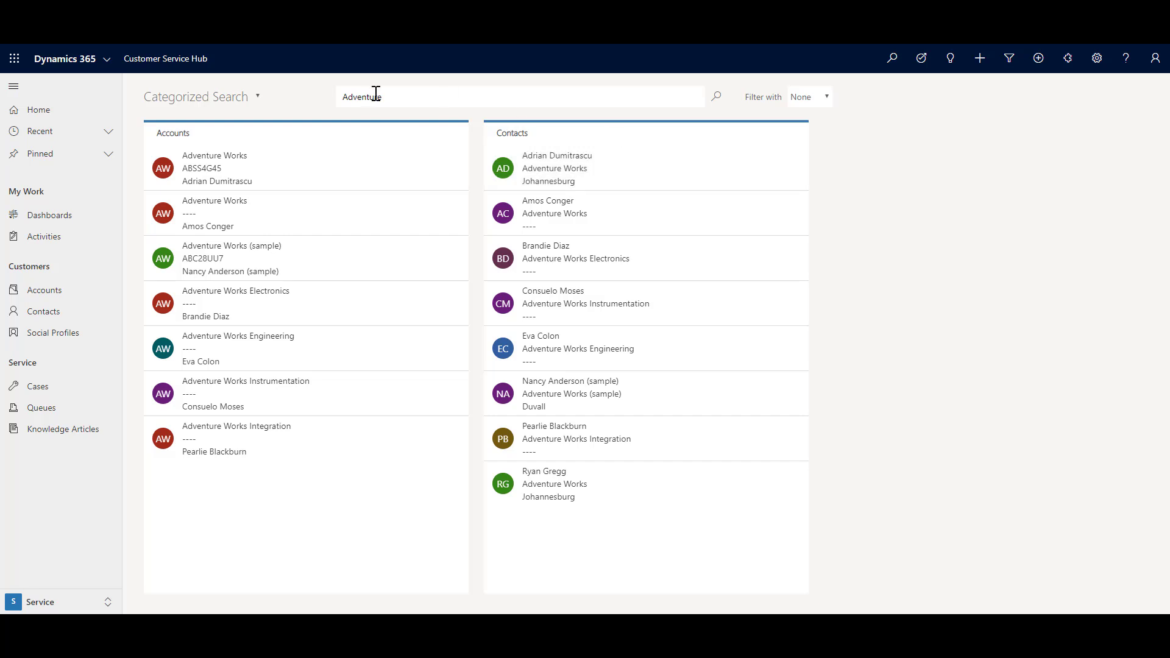
# Rerun the search as '*adv*' and filter results to Contact, leaving 8 contacts.
pyautogui.moveTo(407, 97); pyautogui.dragTo(259, 99)
pyautogui.press('BackSpace')
pyautogui.write('*adv*')
pyautogui.press('Return')
pyautogui.click(827, 98)
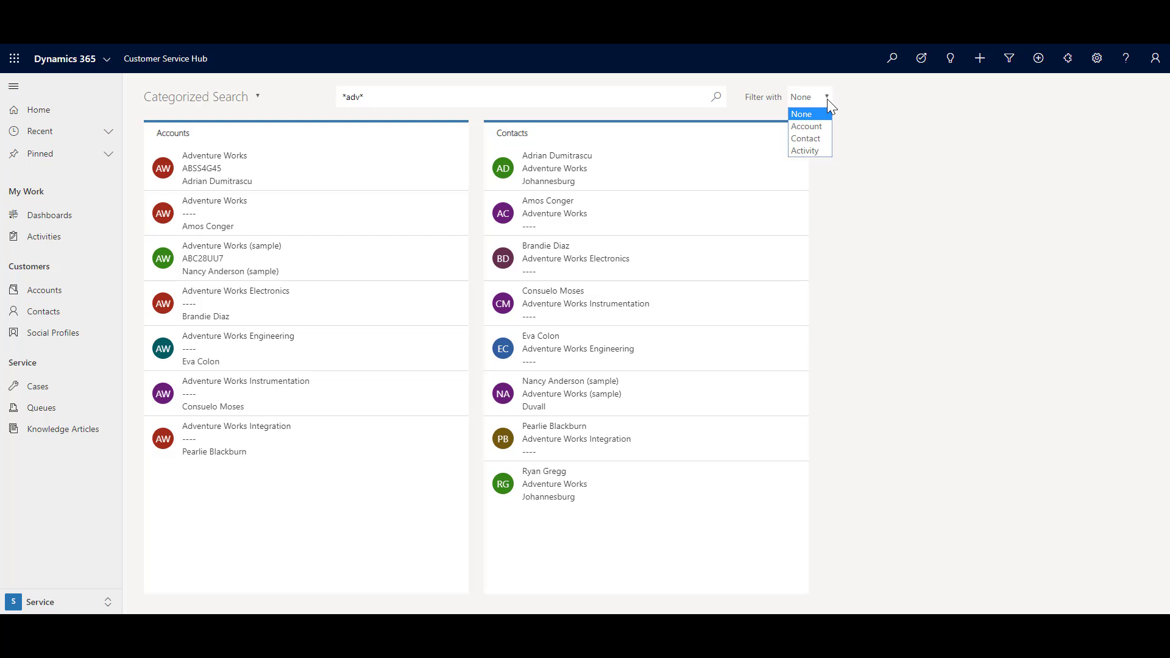
pyautogui.click(820, 138)
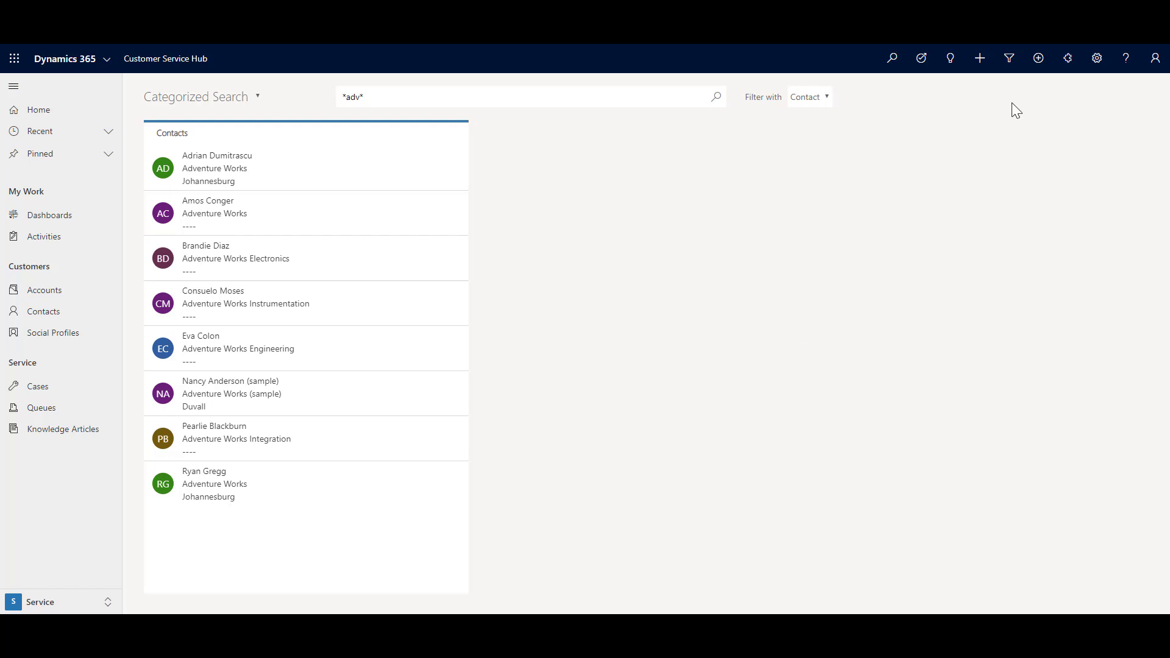
# Open Advanced Find on Cases, preview the Active Cases view, then revert to a blank [new] query.
pyautogui.click(1009, 61)
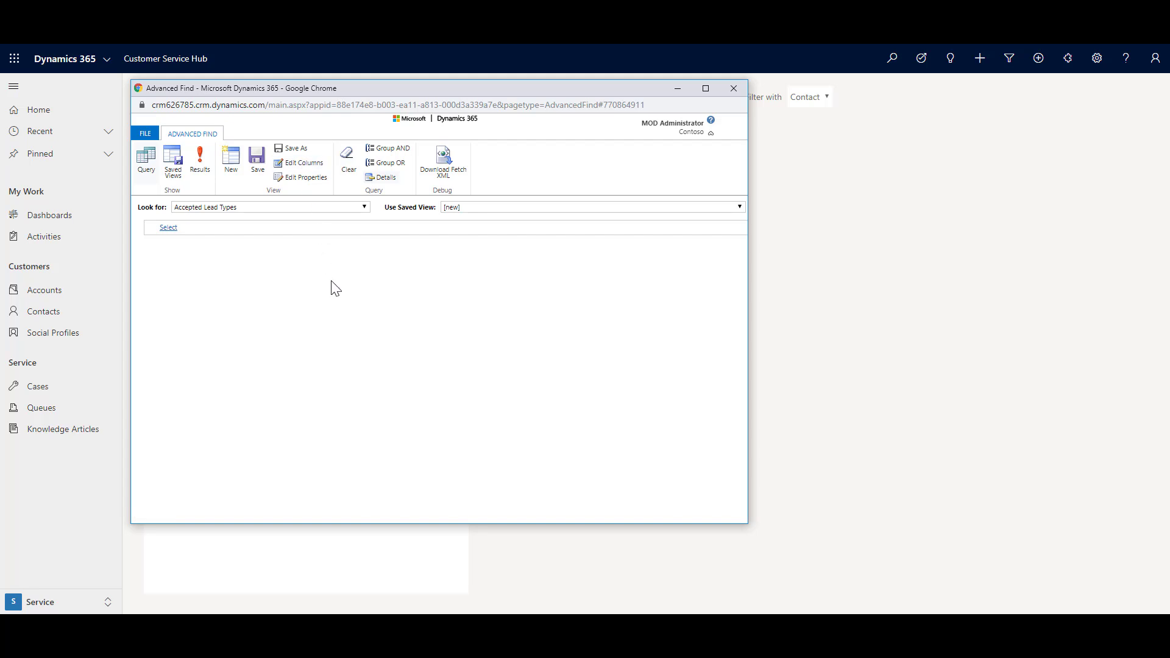
pyautogui.click(268, 207)
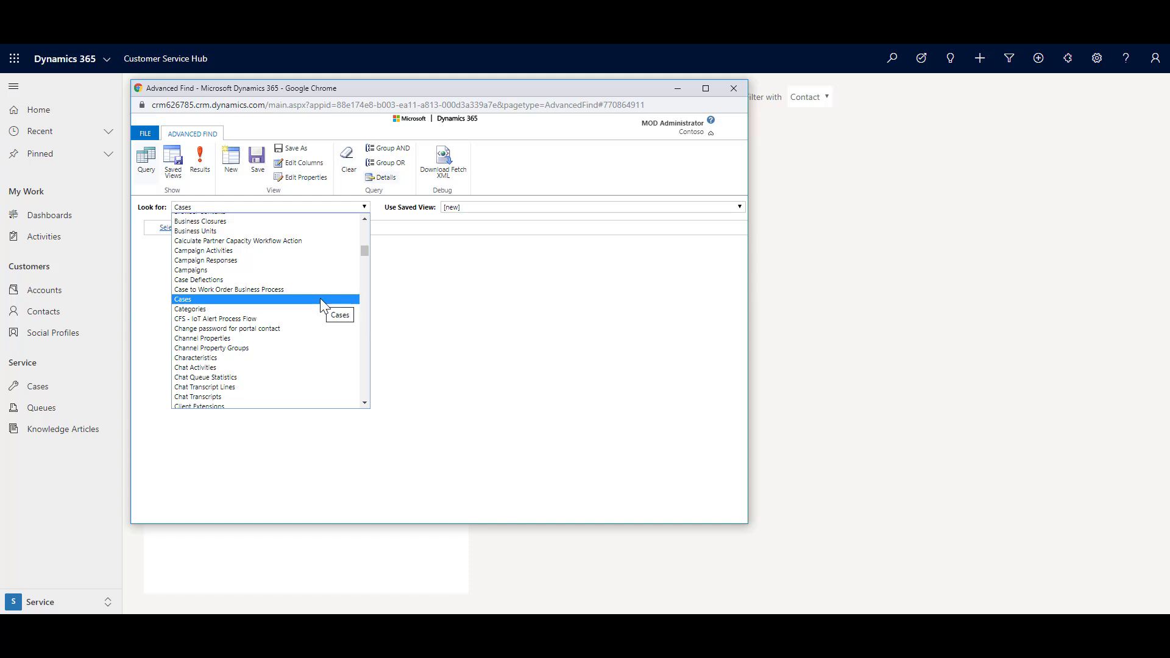
pyautogui.click(320, 298)
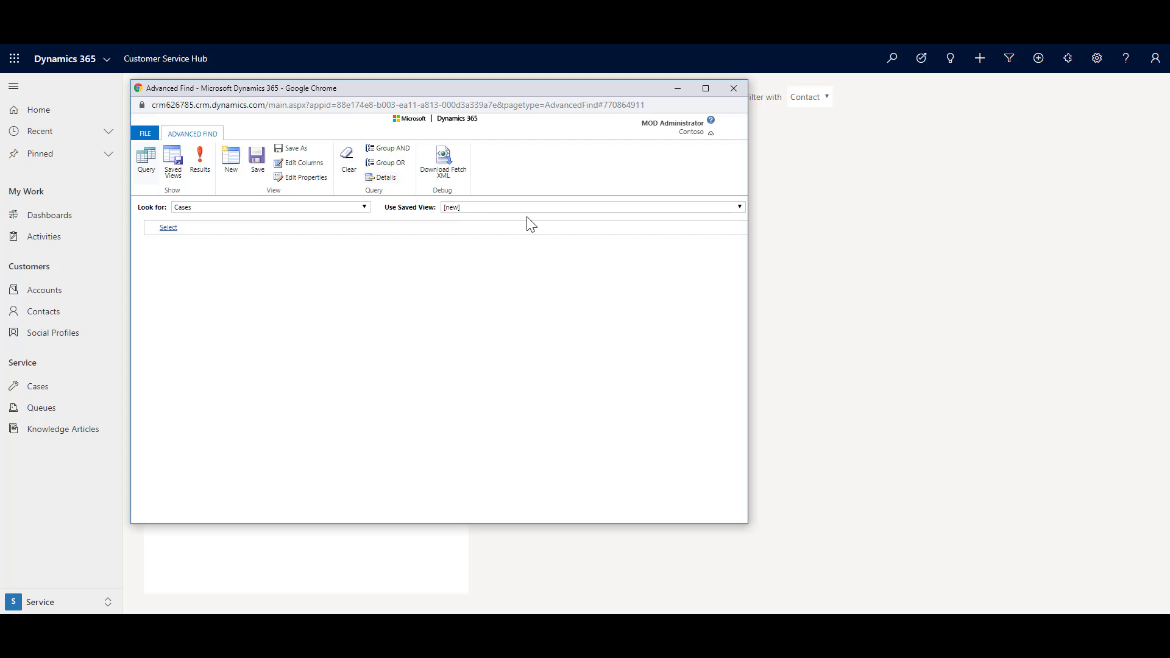
pyautogui.click(739, 207)
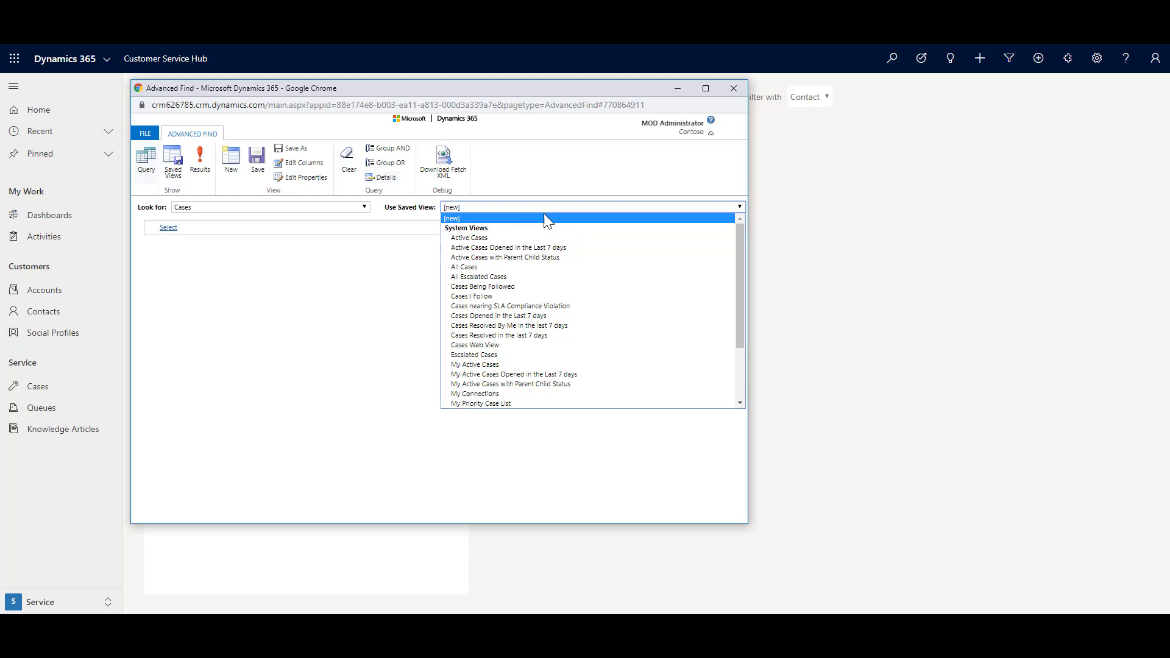
pyautogui.press('Down')
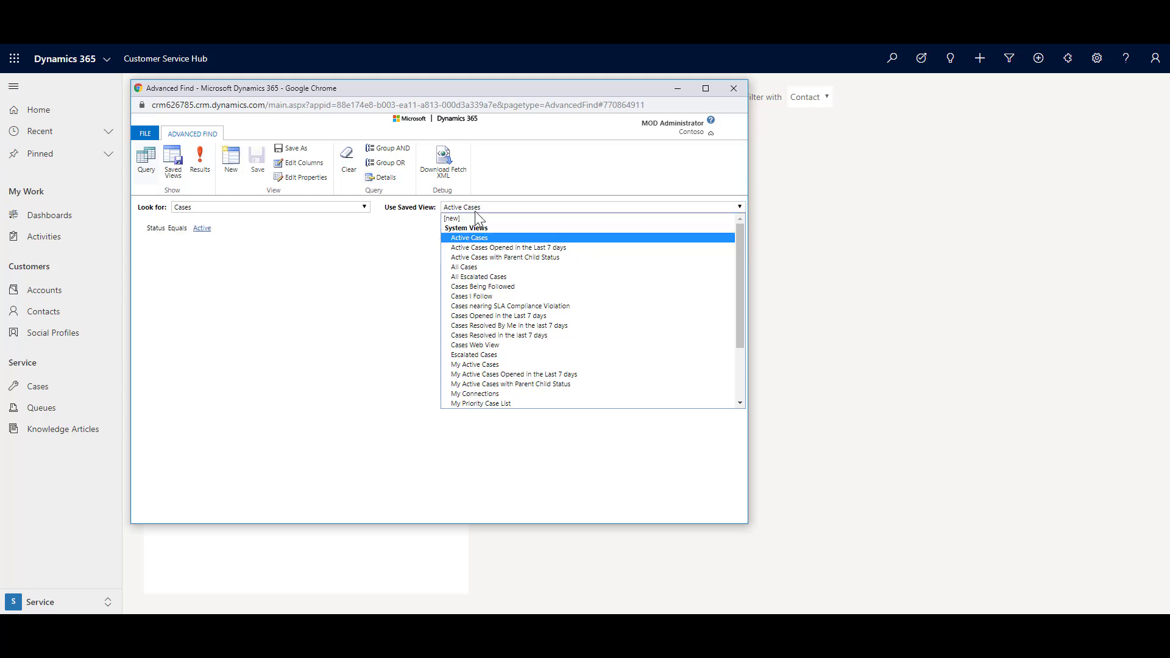
pyautogui.click(466, 218)
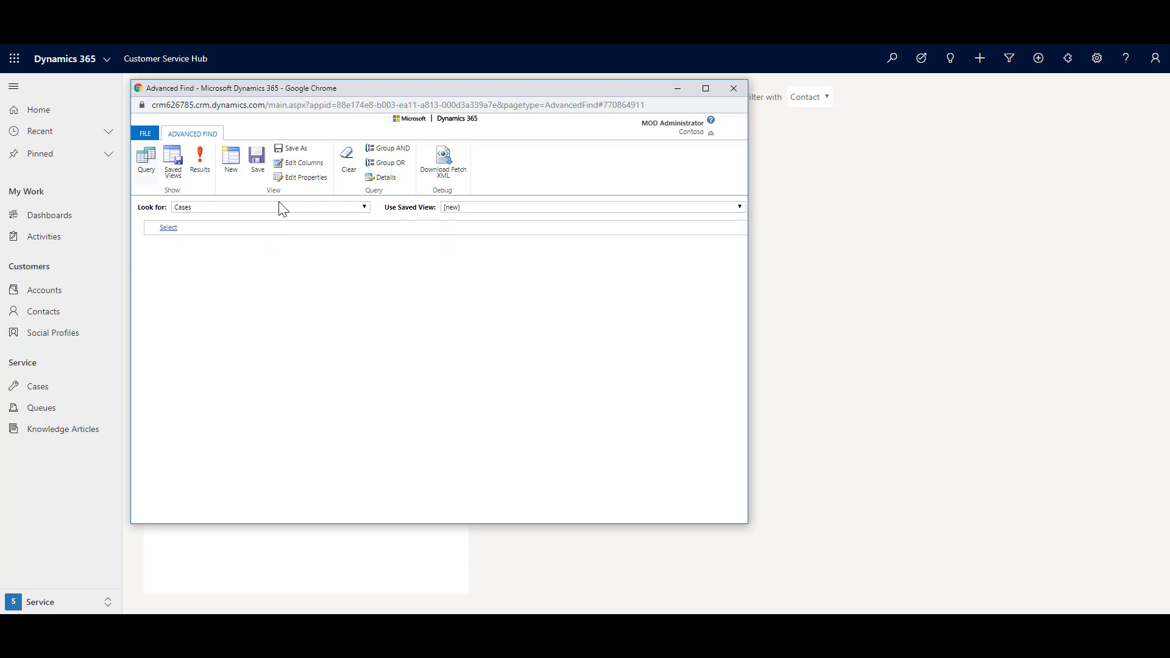
pyautogui.click(470, 211)
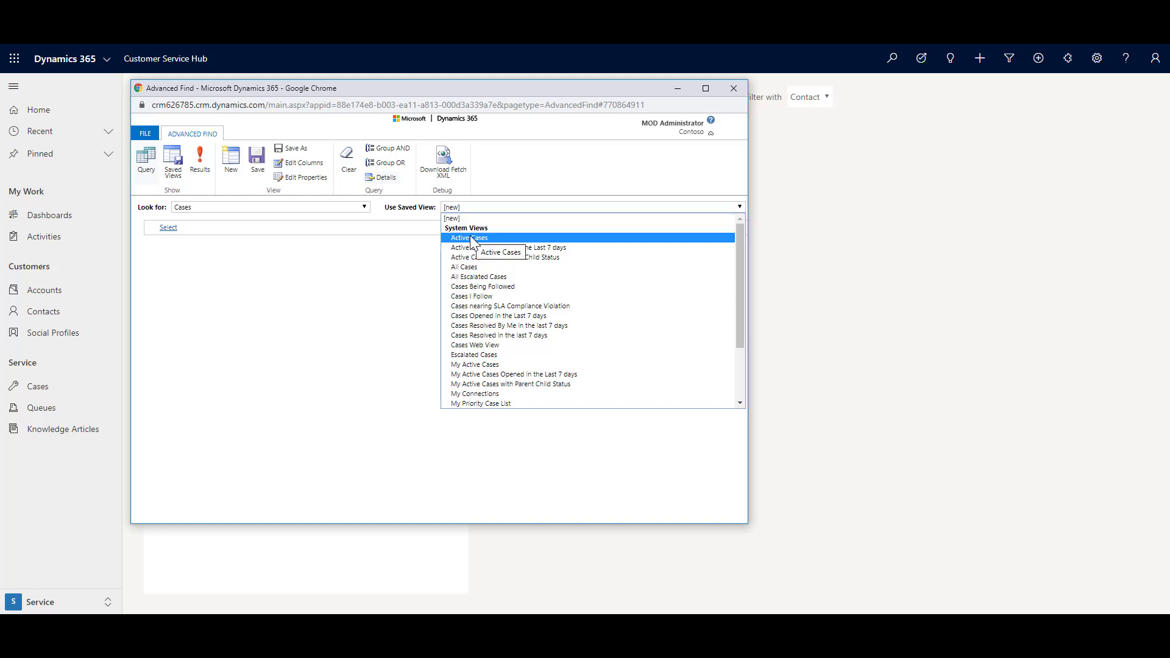
# Start from Active Cases, add a Case Title Contains '*product*' condition, and run it for 18 cases.
pyautogui.click(471, 239)
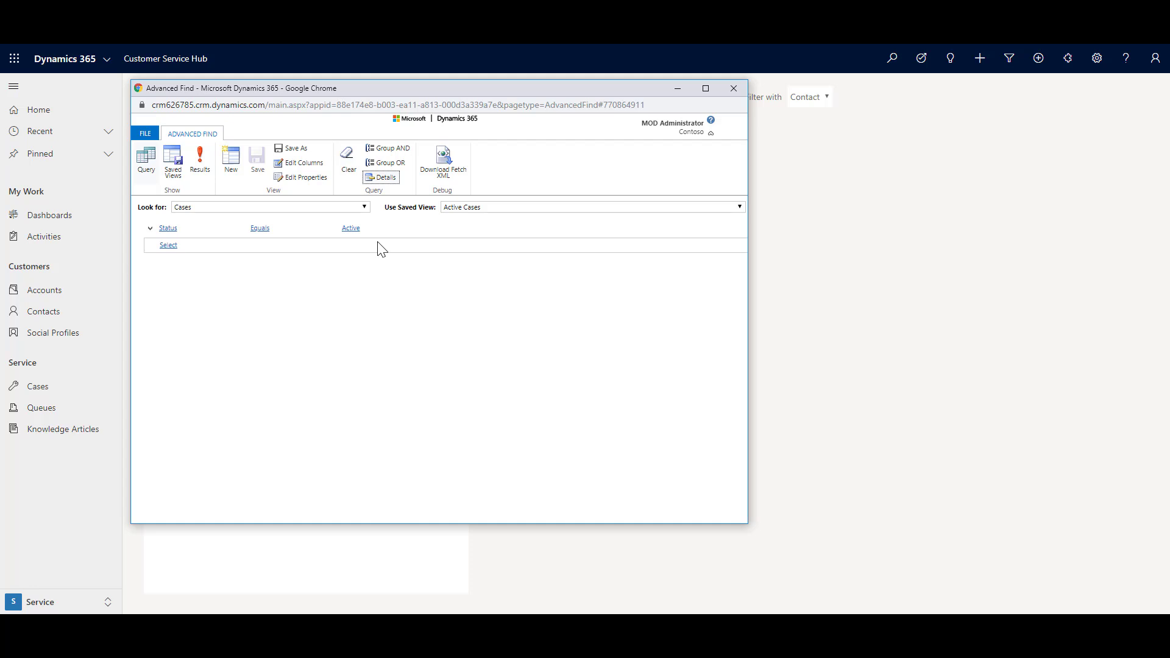
pyautogui.click(185, 231)
pyautogui.click(304, 245)
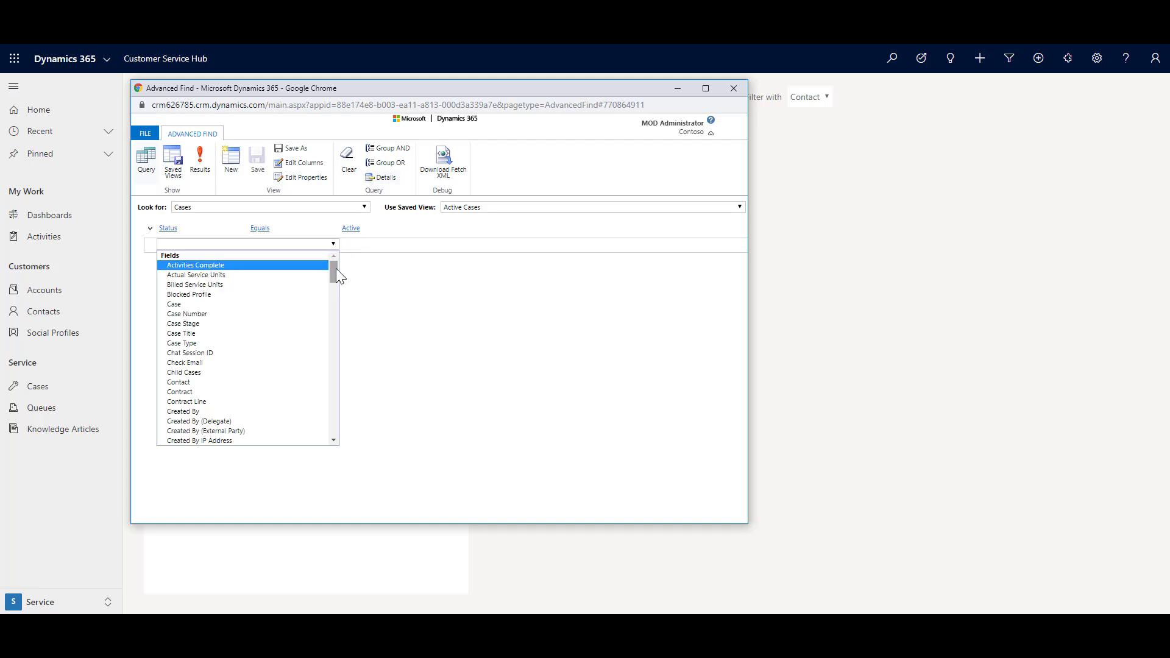
pyautogui.click(235, 333)
pyautogui.click(268, 244)
pyautogui.click(283, 244)
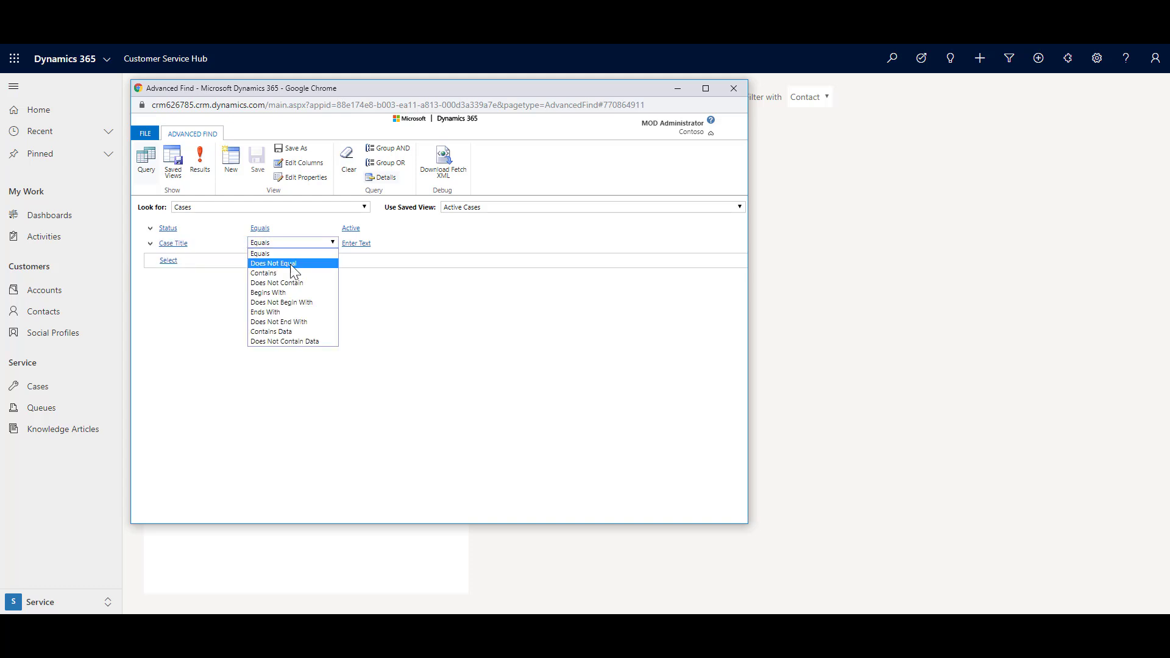
pyautogui.click(287, 273)
pyautogui.click(380, 244)
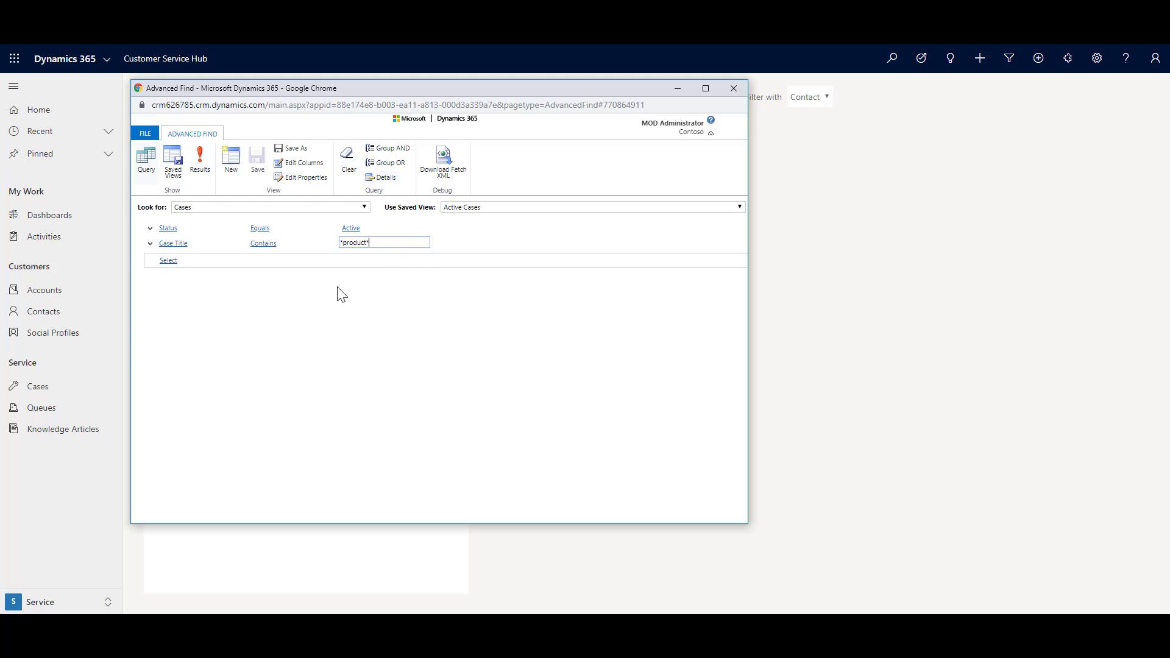
pyautogui.click(200, 163)
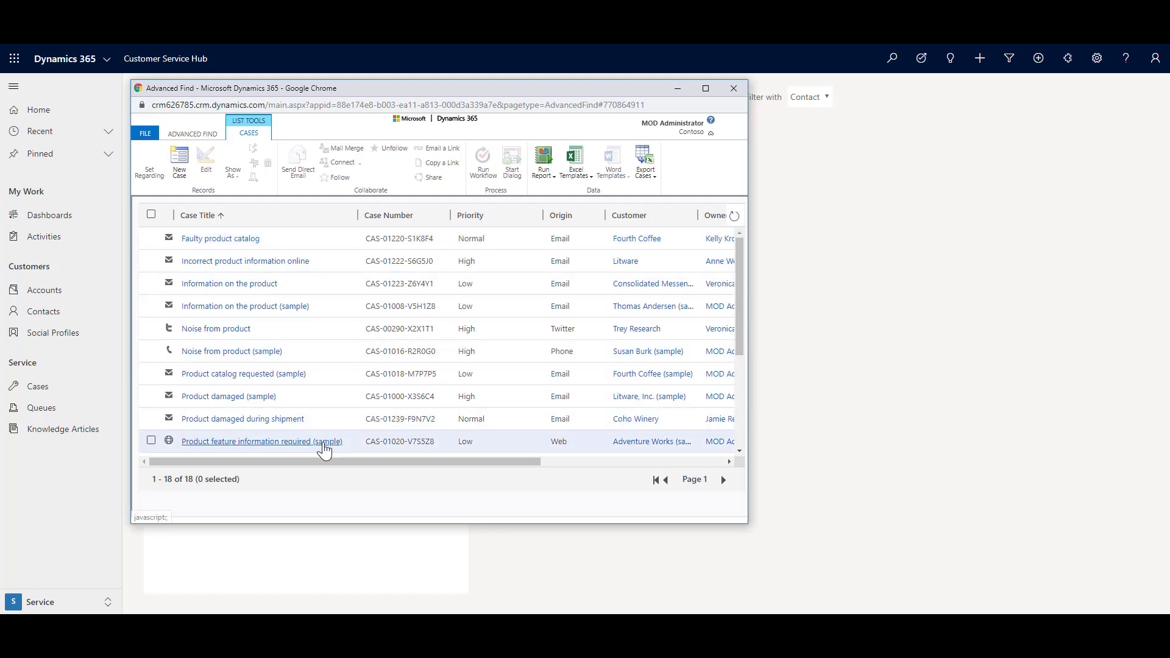
# Select the Status and Case Title conditions, group them with OR, and rerun the query.
pyautogui.click(189, 133)
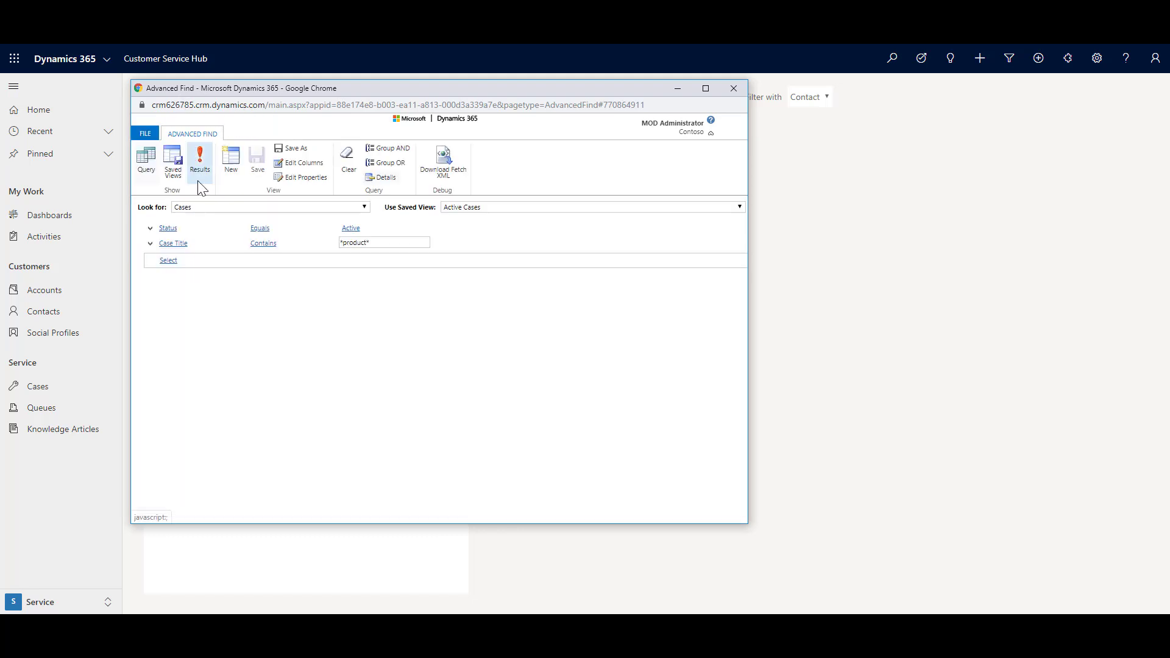
pyautogui.click(166, 242)
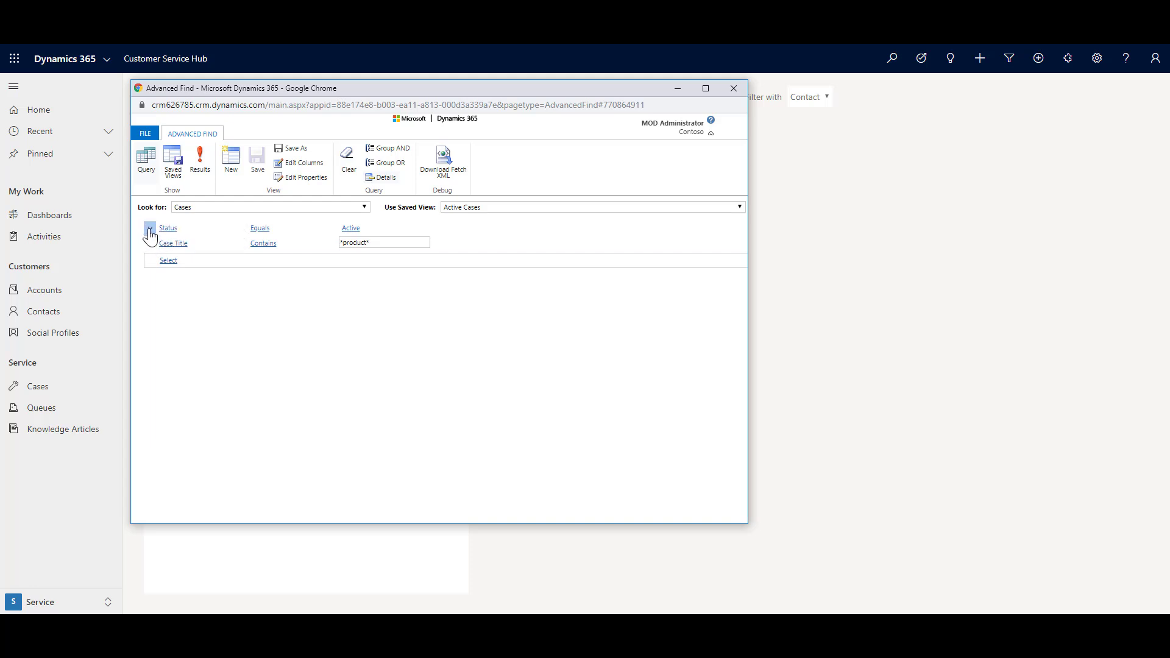
pyautogui.click(150, 230)
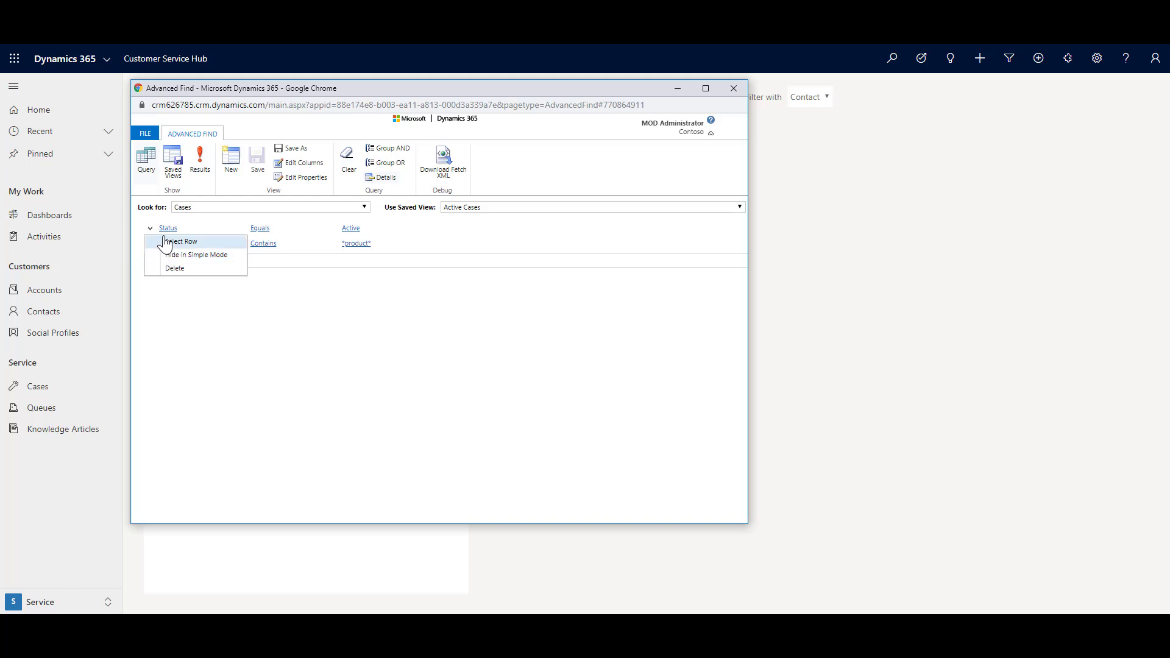
pyautogui.click(173, 242)
pyautogui.click(150, 245)
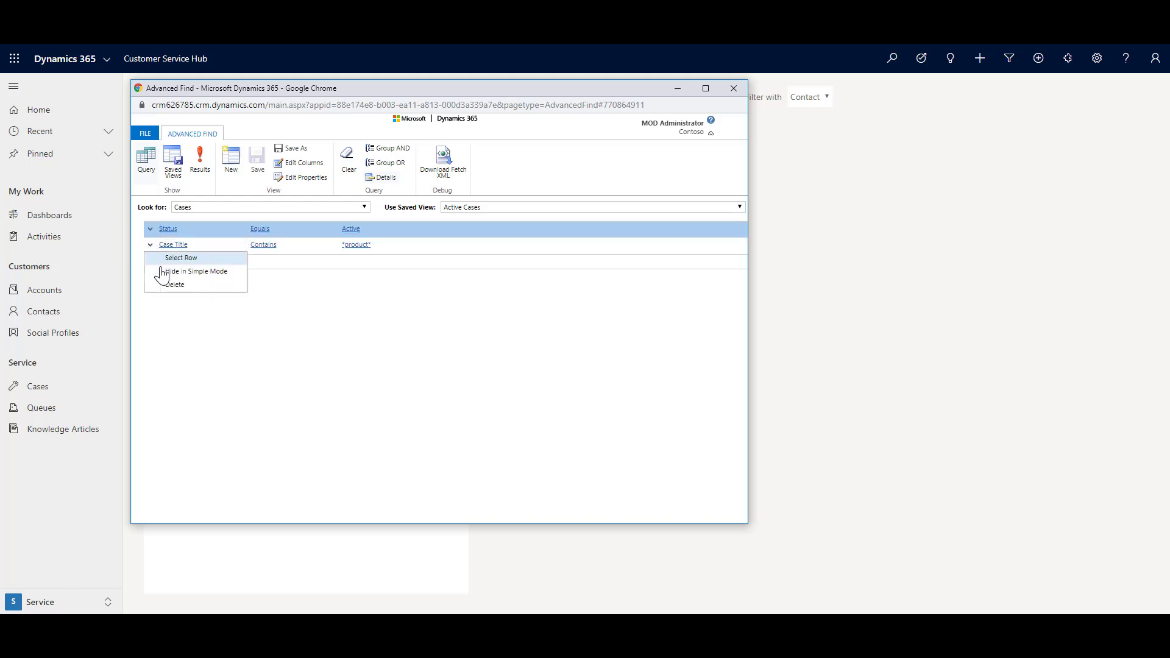
pyautogui.click(174, 256)
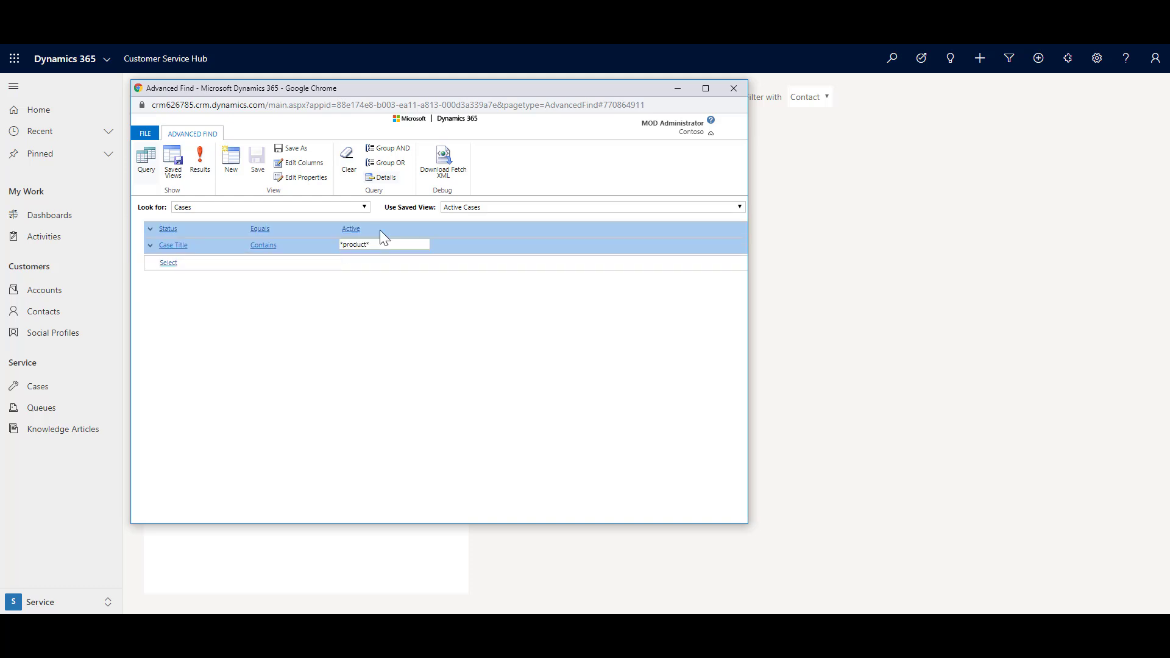
pyautogui.click(399, 165)
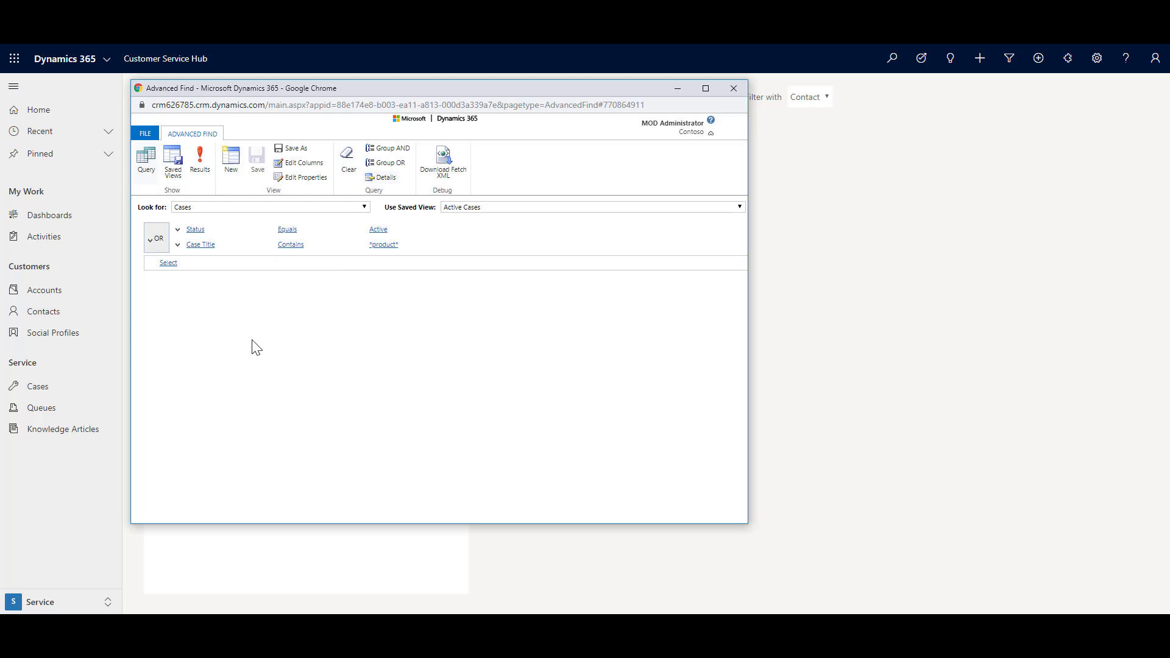
pyautogui.click(206, 163)
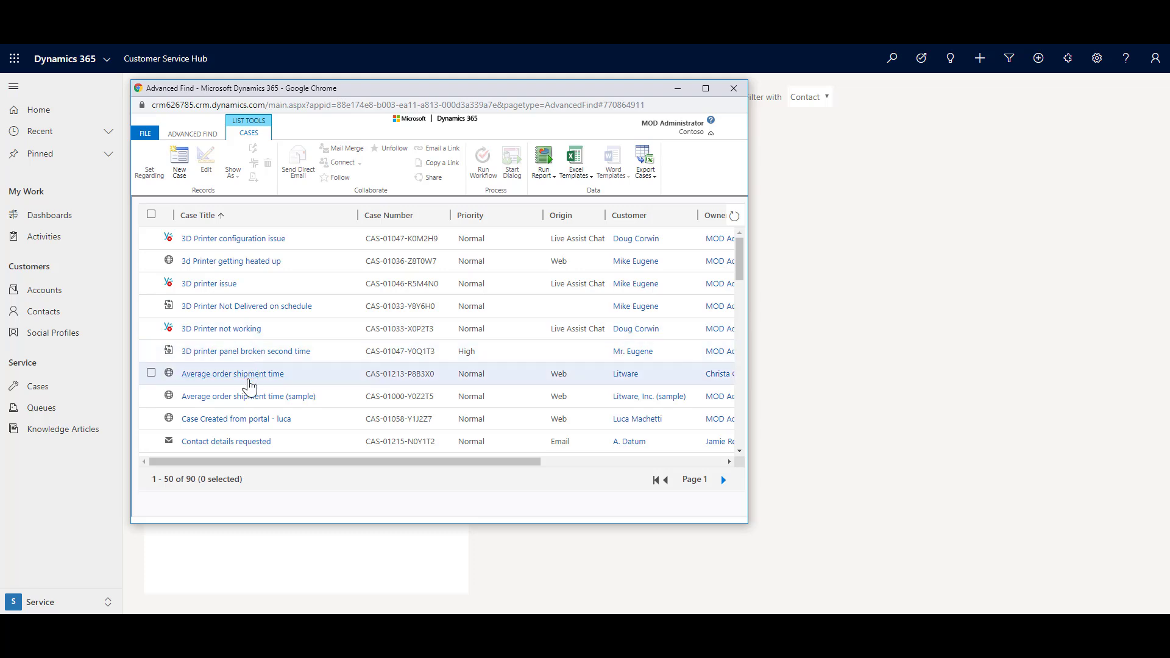
pyautogui.click(193, 134)
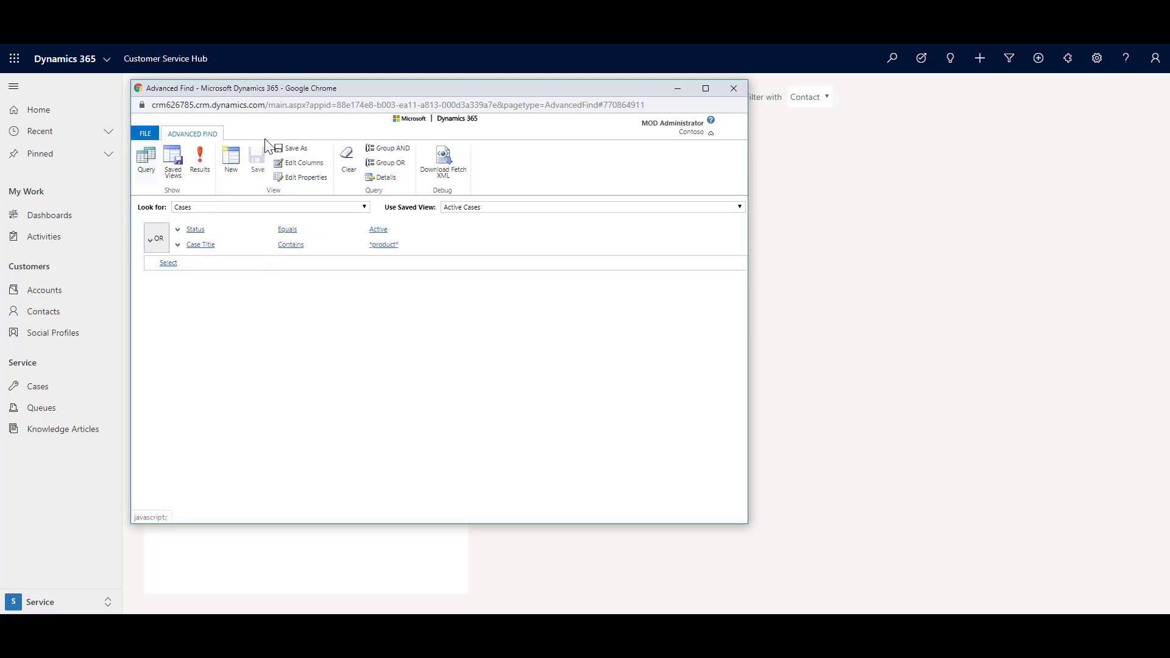
pyautogui.click(308, 163)
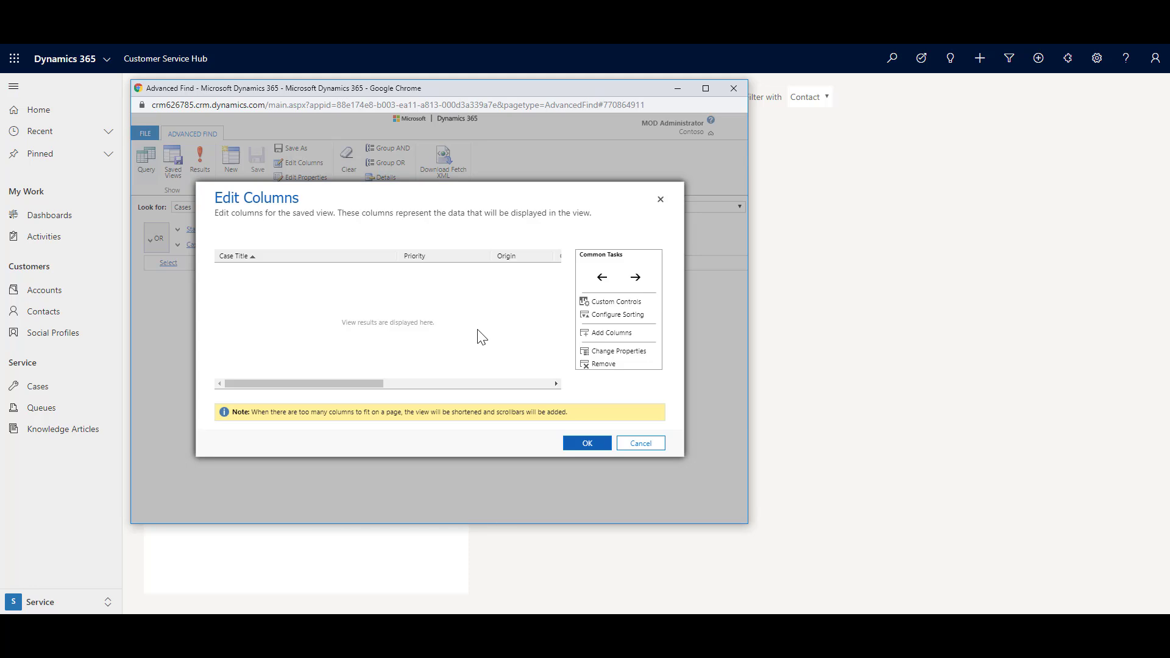
pyautogui.click(424, 258)
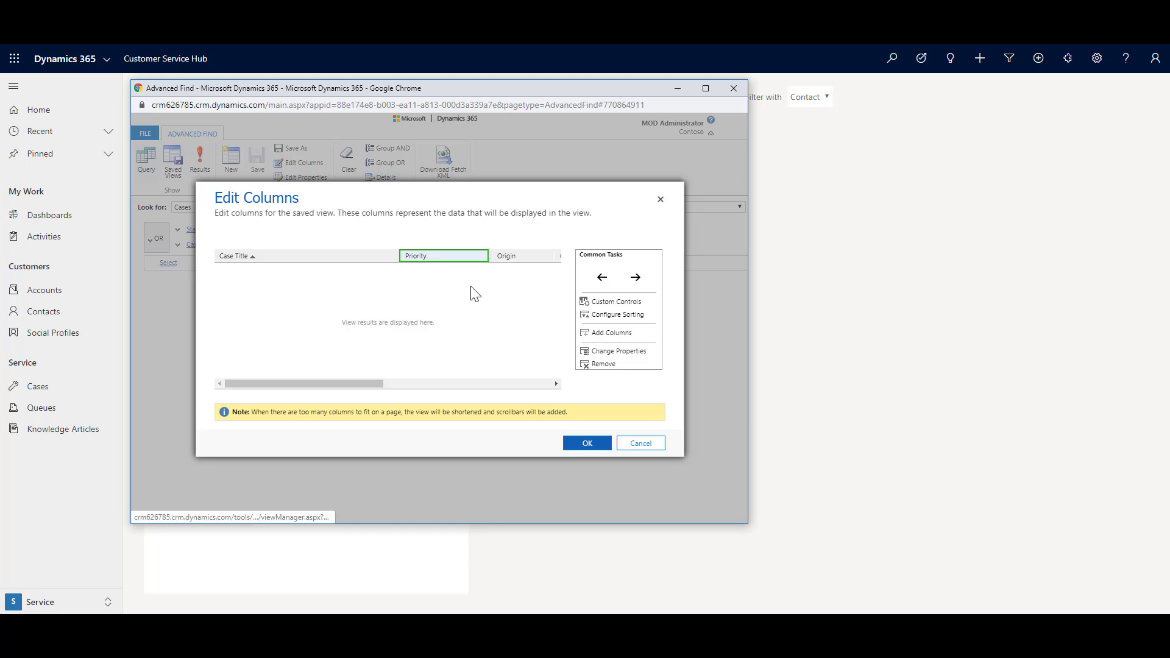
pyautogui.click(589, 365)
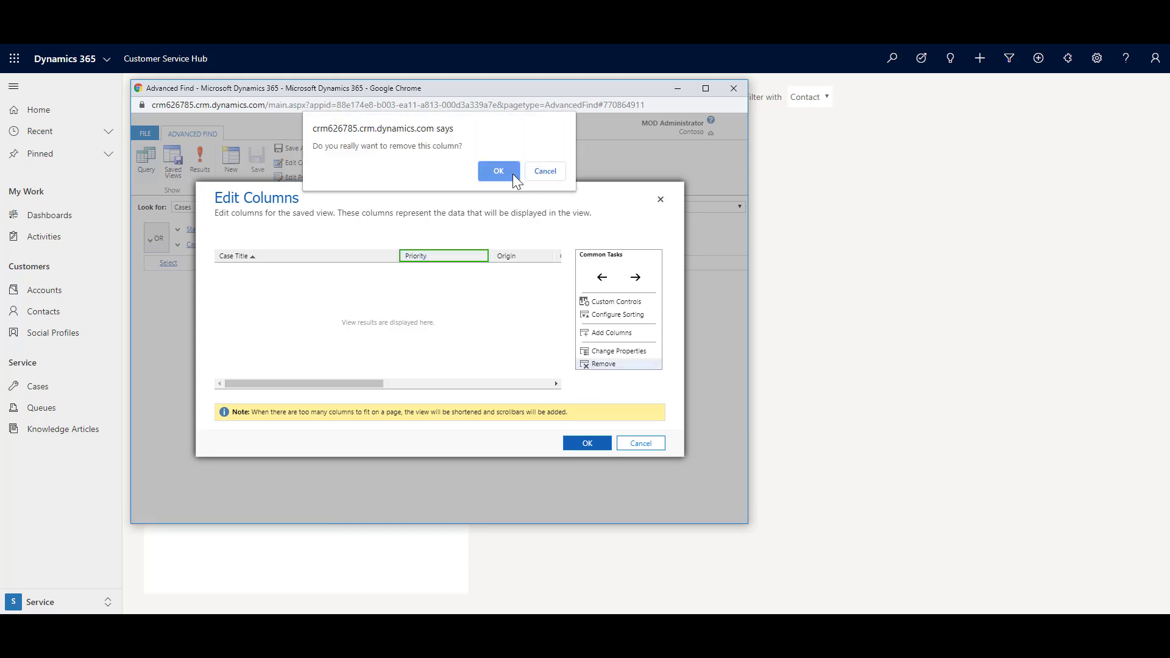
pyautogui.click(536, 175)
pyautogui.click(600, 332)
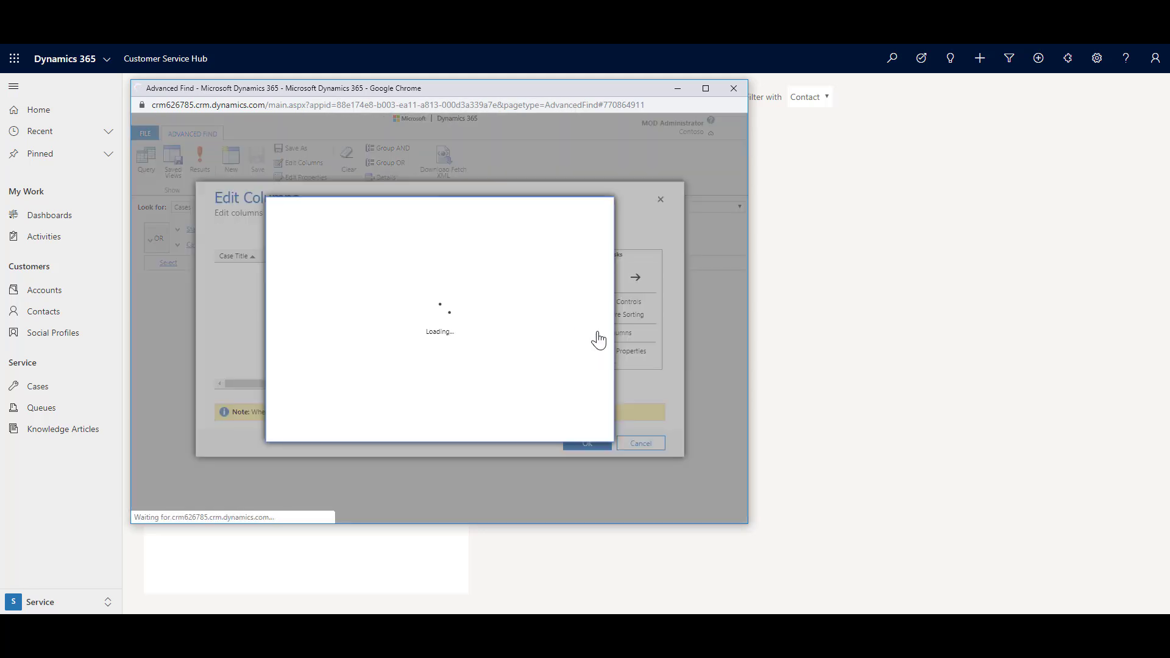
pyautogui.click(570, 426)
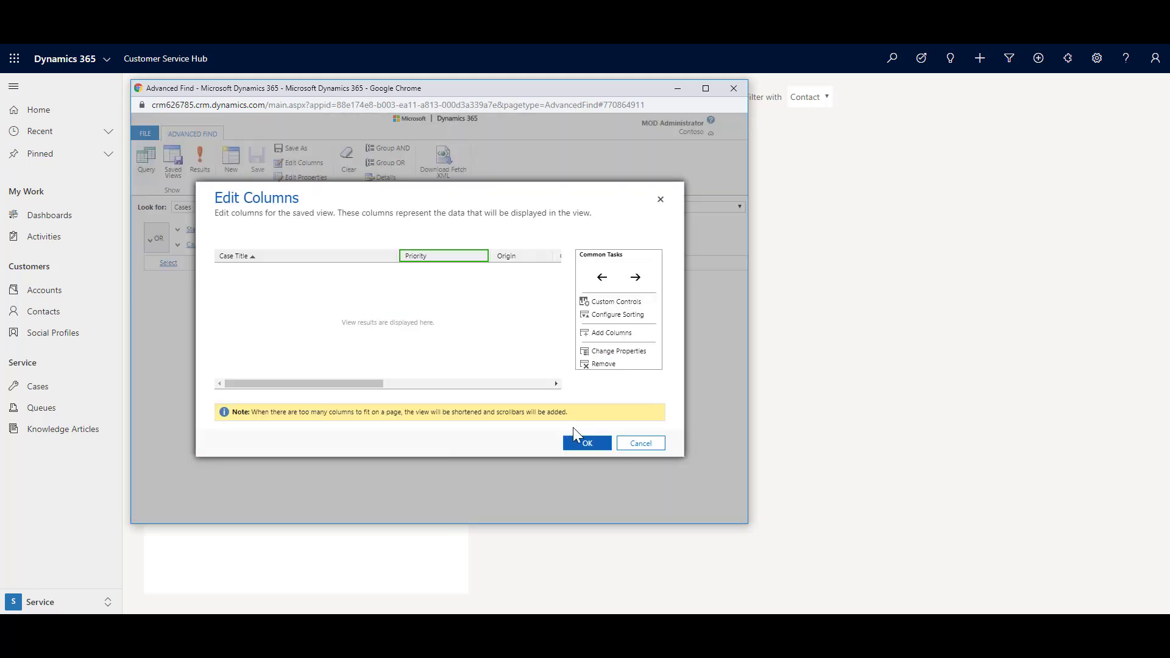
pyautogui.click(636, 443)
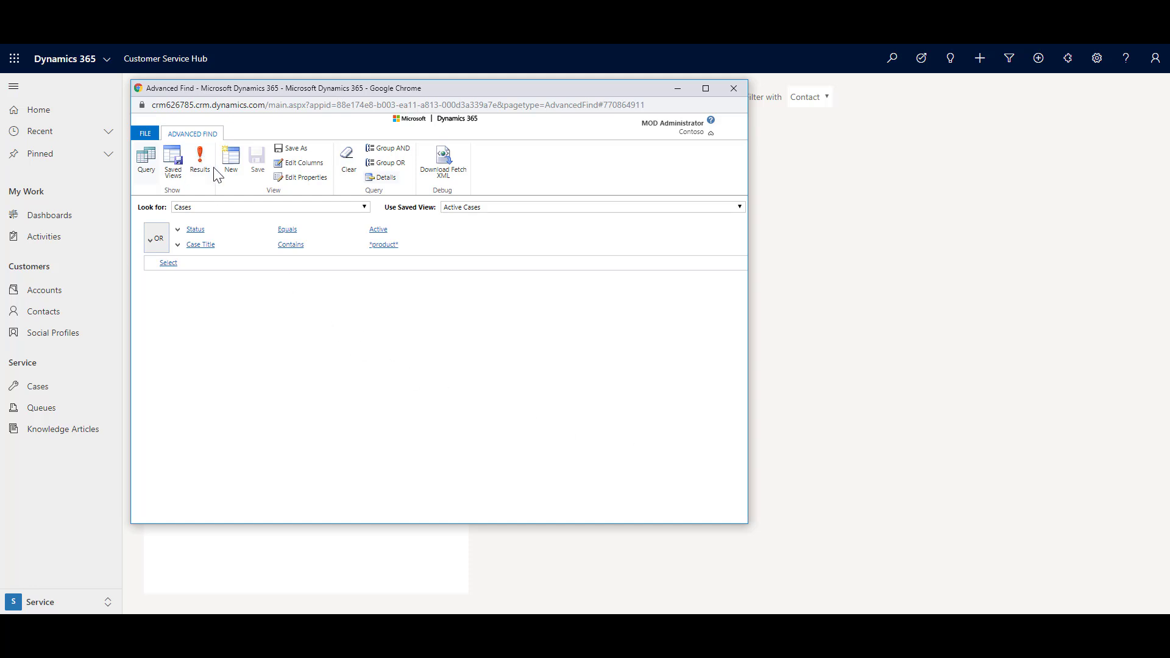
# Begin saving the query as a new view, then cancel without saving.
pyautogui.click(304, 150)
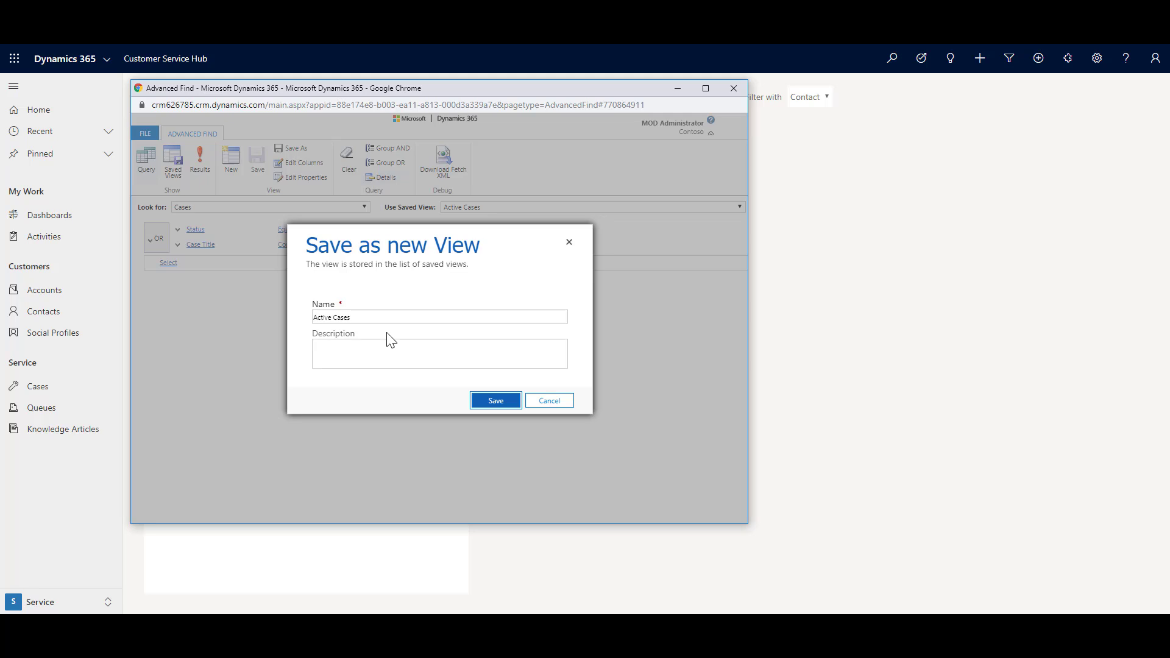
pyautogui.click(550, 409)
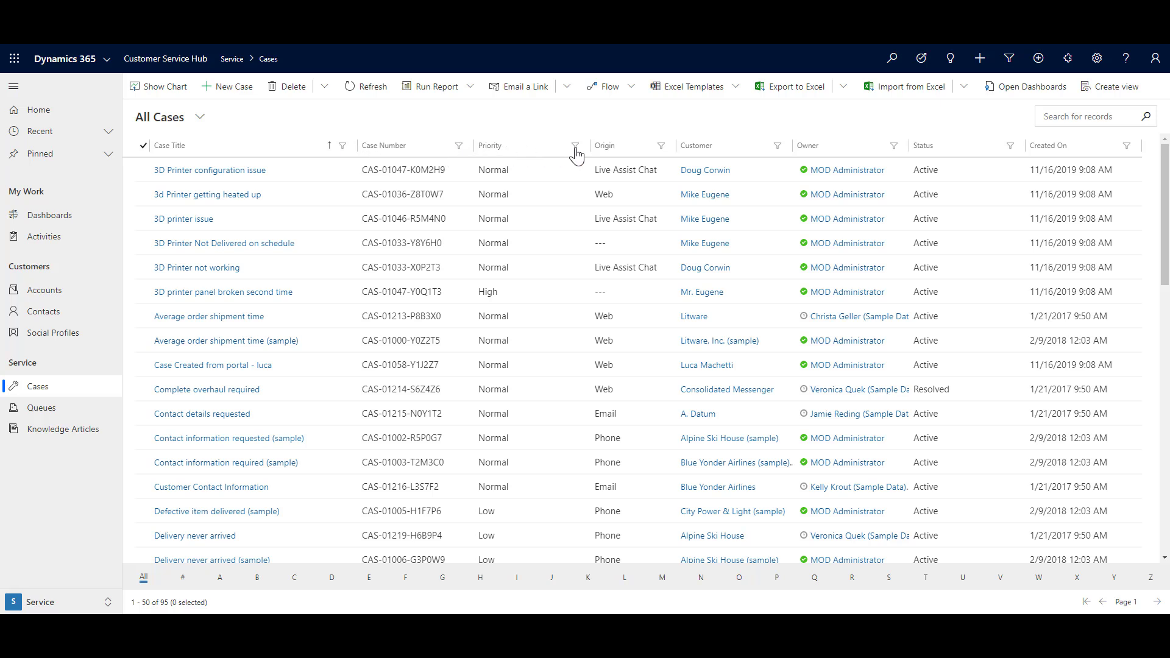
# Filter the Case Title column to titles containing 'Product'.
pyautogui.click(343, 148)
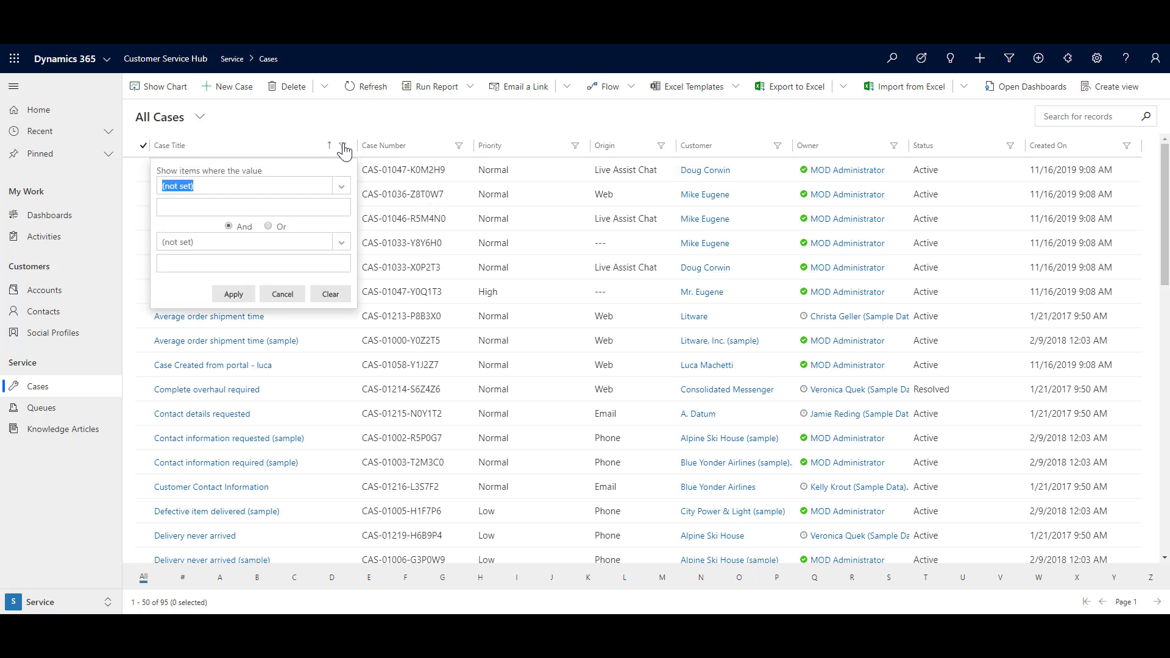
pyautogui.click(339, 188)
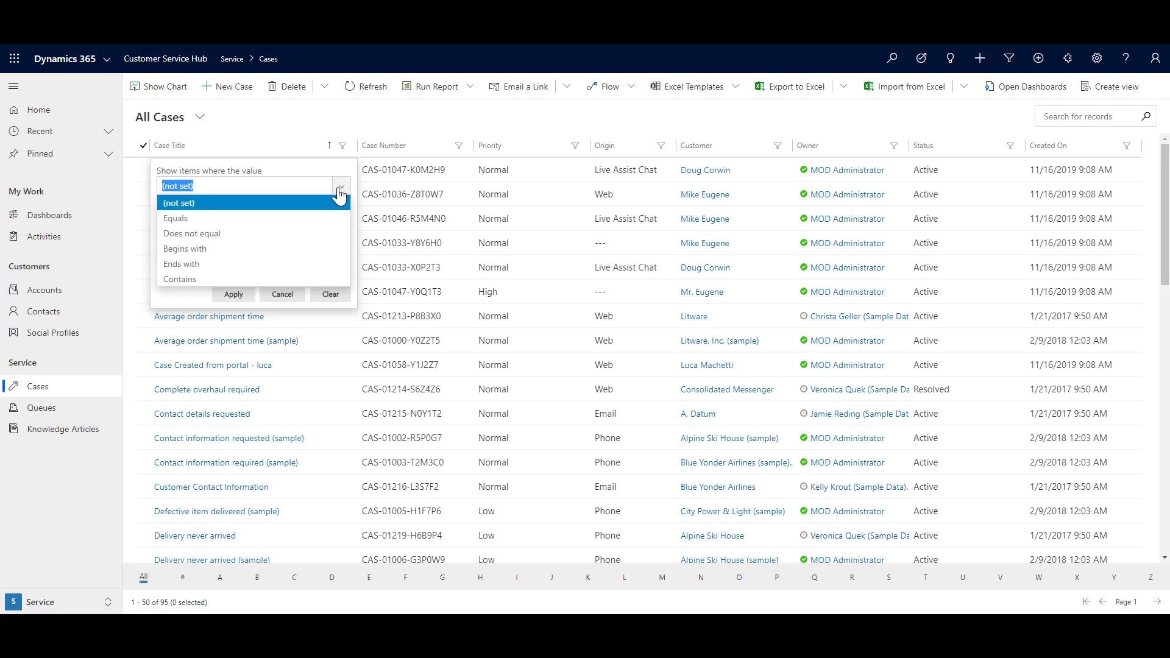
pyautogui.click(185, 279)
pyautogui.click(188, 209)
pyautogui.write('P')
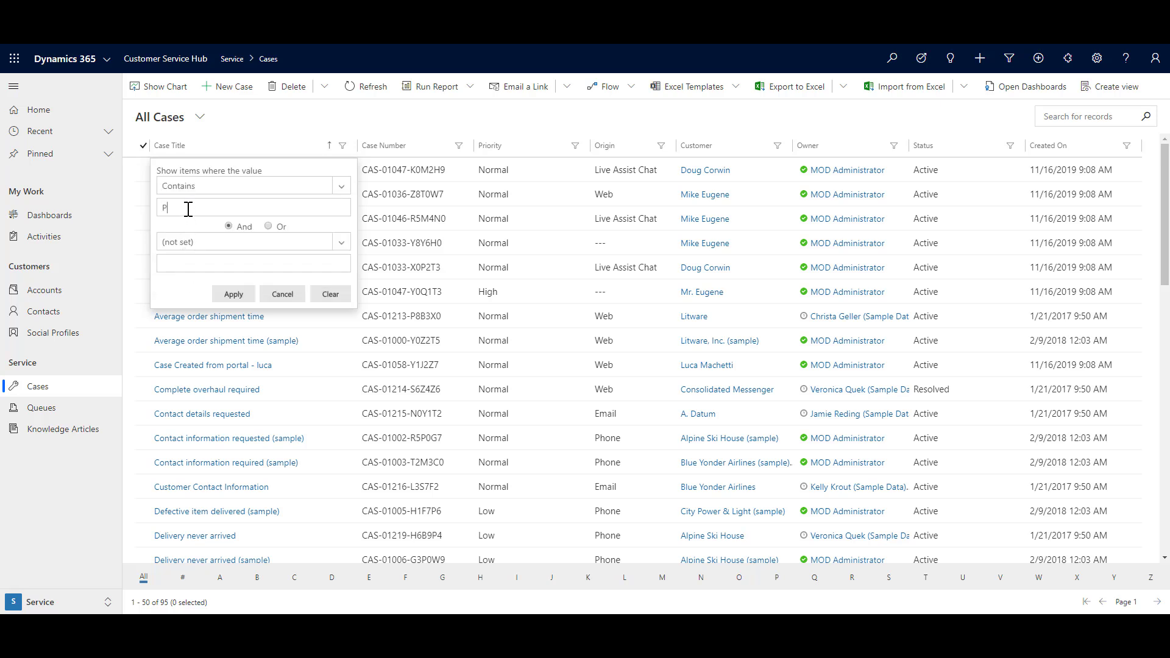
pyautogui.write('roduct')
pyautogui.click(232, 296)
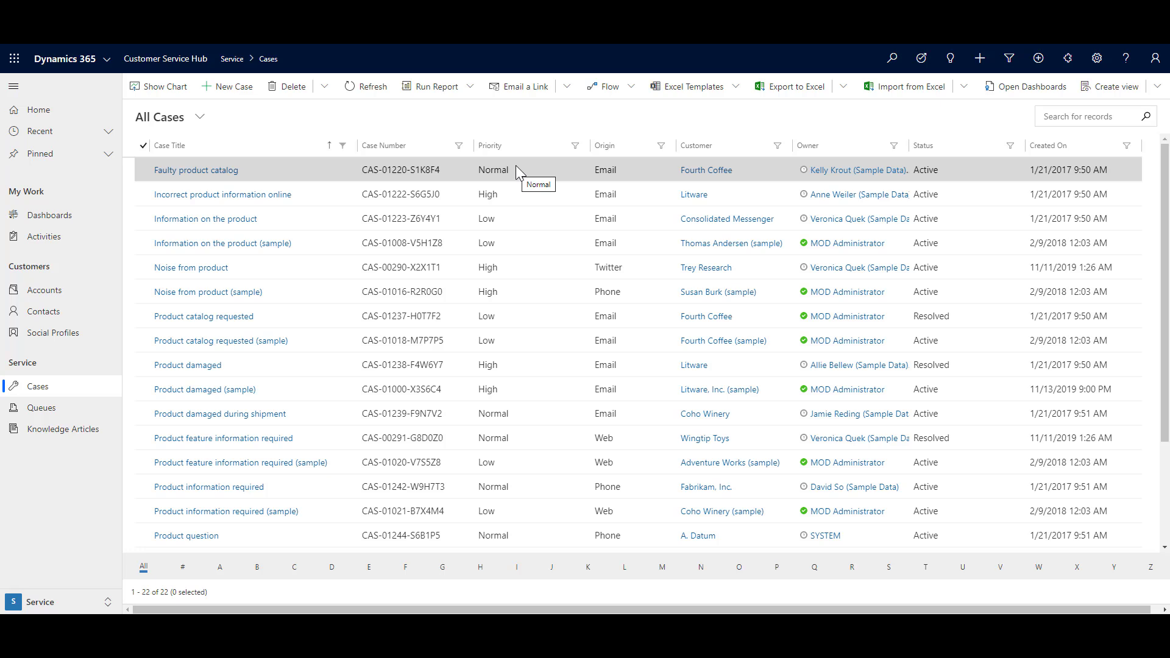
# Filter Priority to High only by excluding Low and Normal, leaving 6 cases.
pyautogui.click(575, 147)
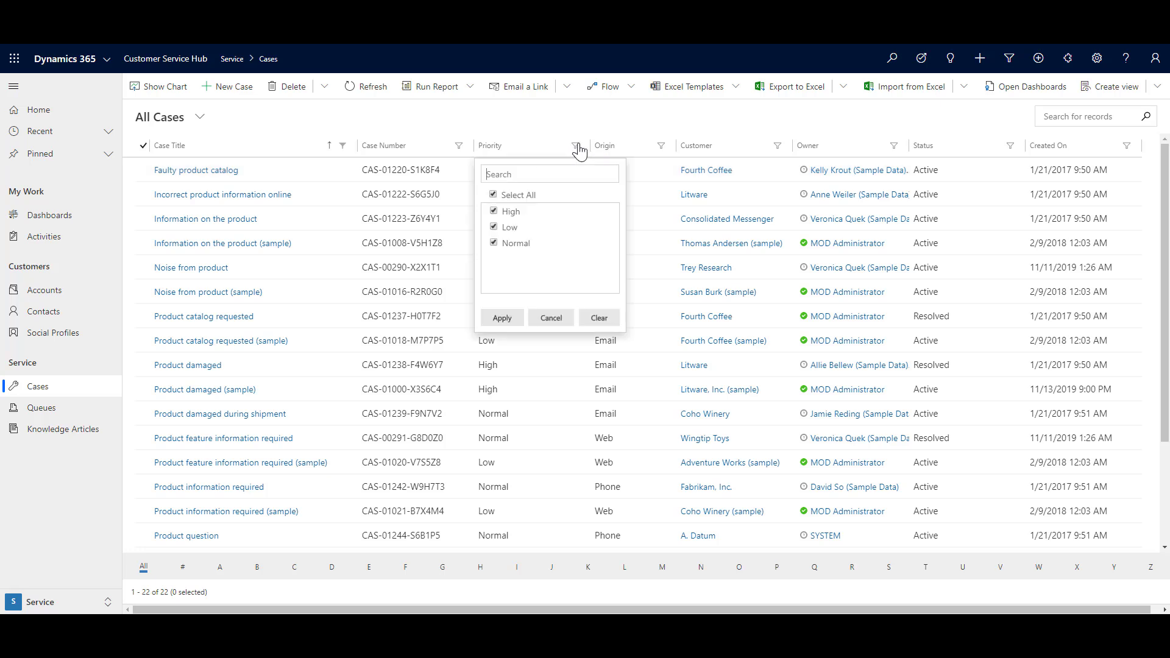
pyautogui.click(493, 228)
pyautogui.click(495, 243)
pyautogui.click(502, 318)
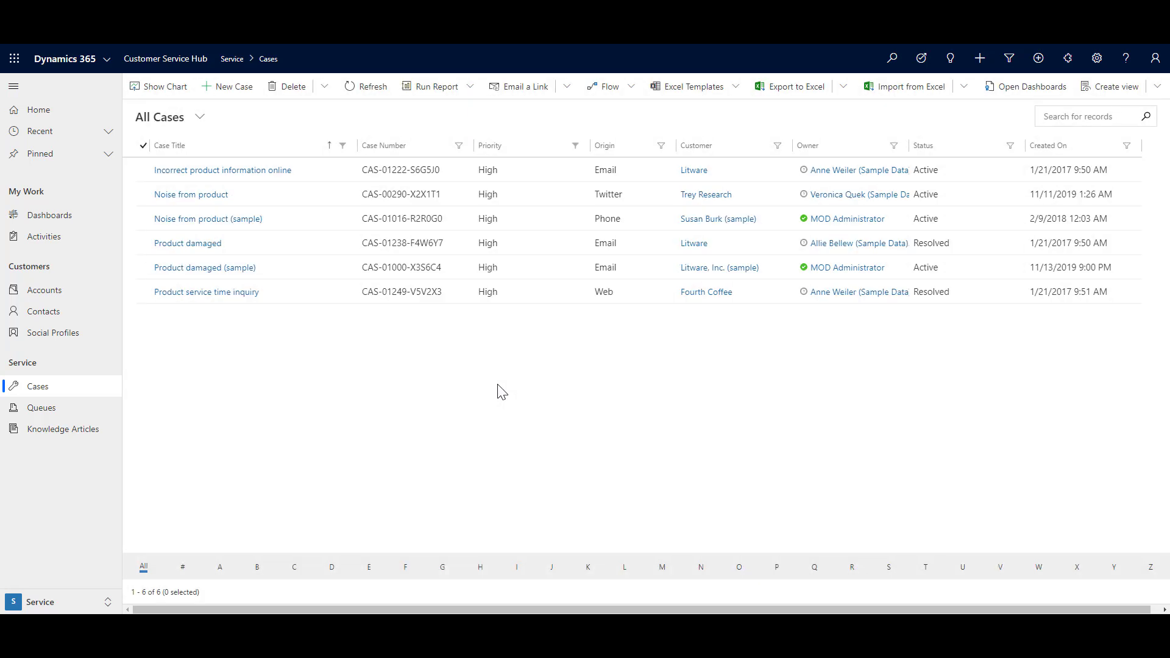